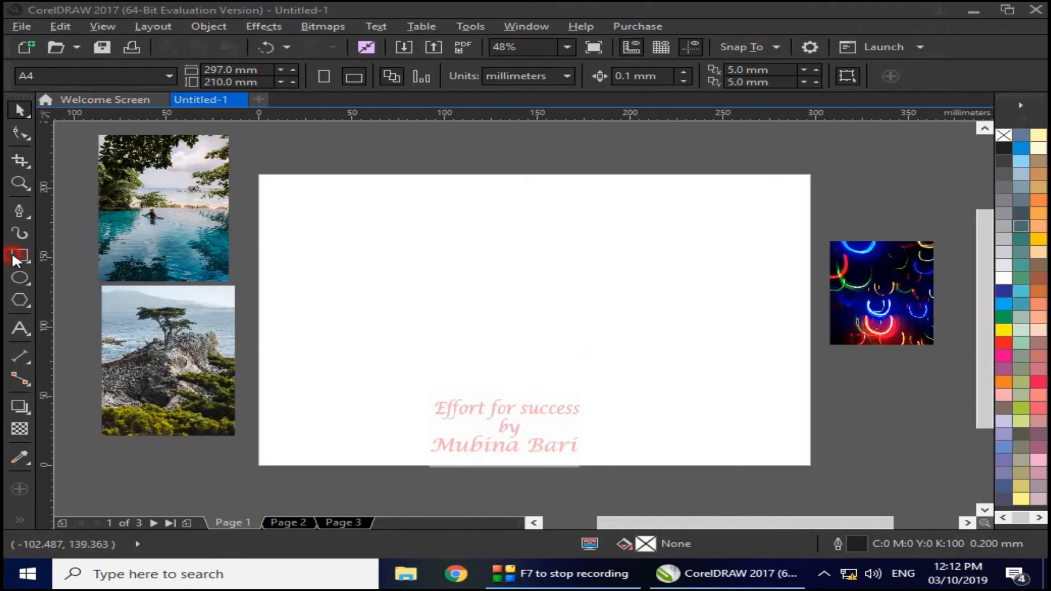
# - Draw a rectangle about 111 × 82 mm near the middle of the page
pyautogui.click(20, 255)
pyautogui.moveTo(365, 238)
pyautogui.mouseDown()
pyautogui.moveTo(471, 324)
pyautogui.moveTo(571, 352)
pyautogui.mouseUp()
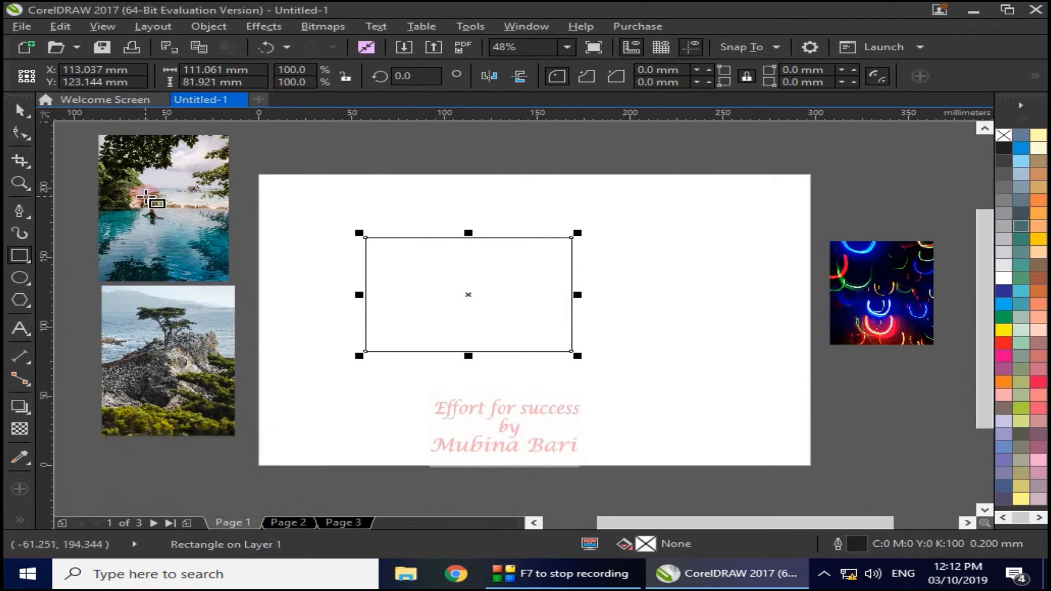
# - Place the pool photo inside the rectangle as PowerClip content
pyautogui.click(188, 207)
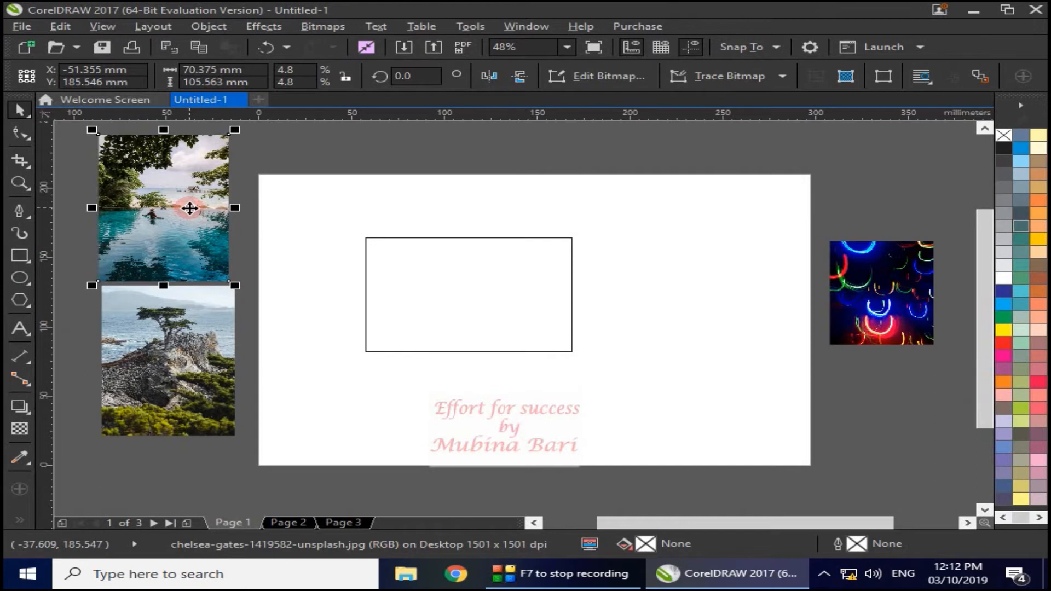
pyautogui.click(219, 26)
pyautogui.moveTo(240, 129)
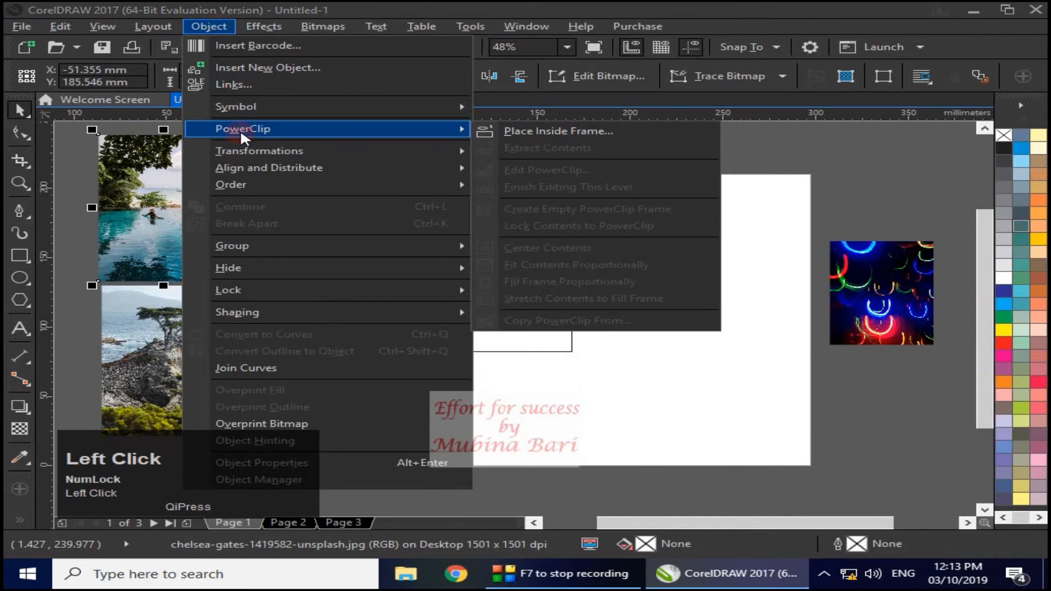
pyautogui.click(516, 132)
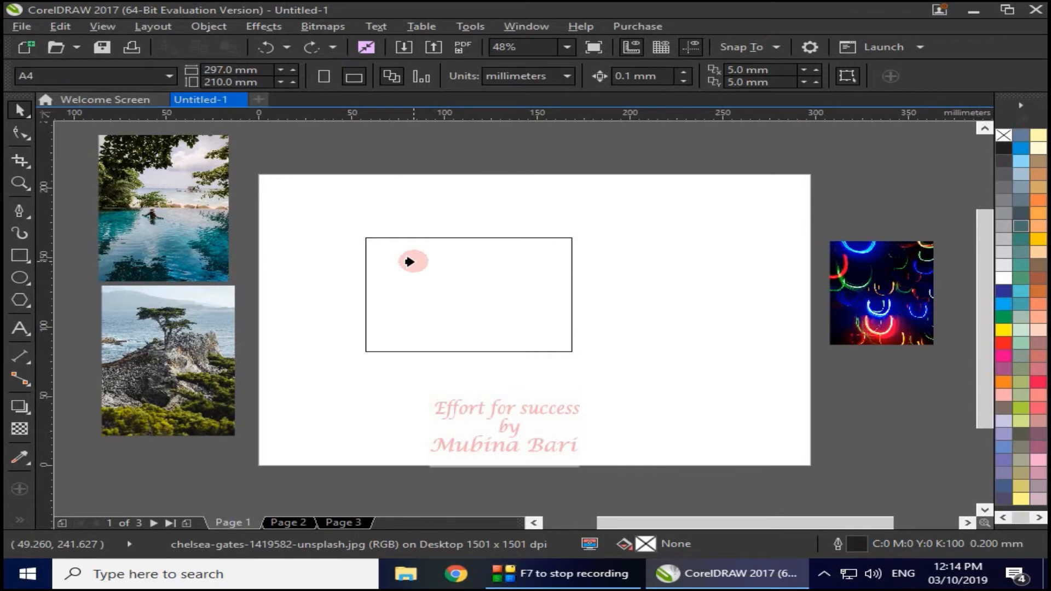
pyautogui.click(410, 262)
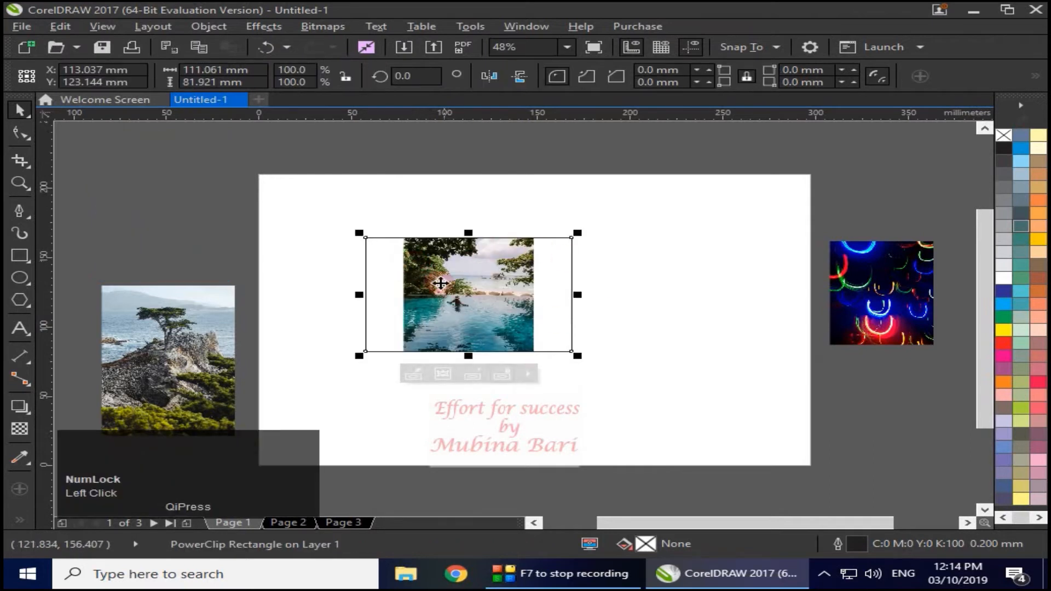
# - Extract the pool photo from the PowerClip frame, move it beside the rectangle and return it to the frame
pyautogui.click(215, 28)
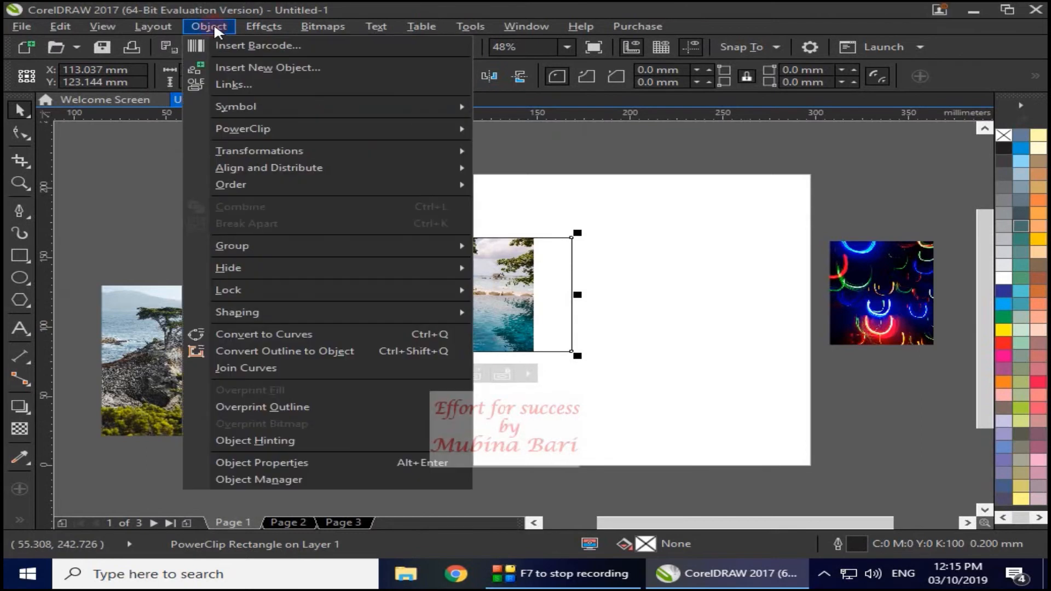
pyautogui.click(262, 129)
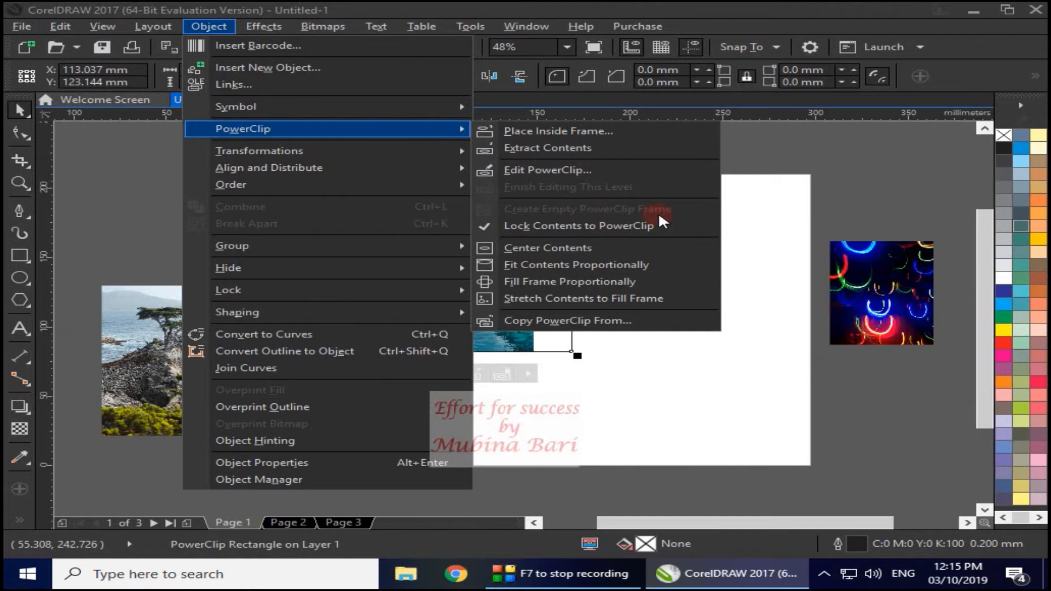
pyautogui.click(549, 149)
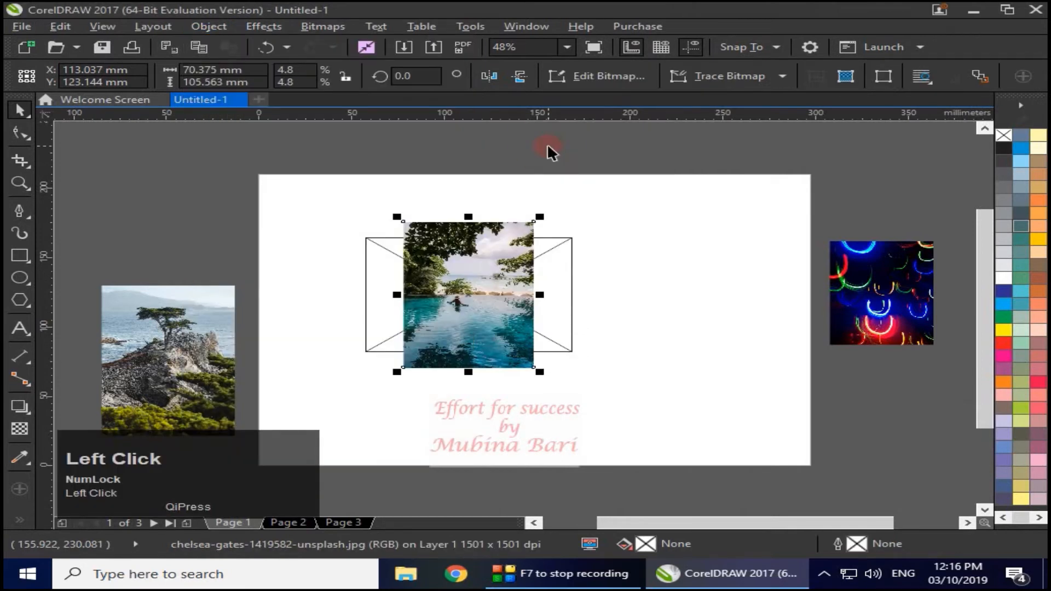
pyautogui.moveTo(465, 306); pyautogui.dragTo(697, 321)
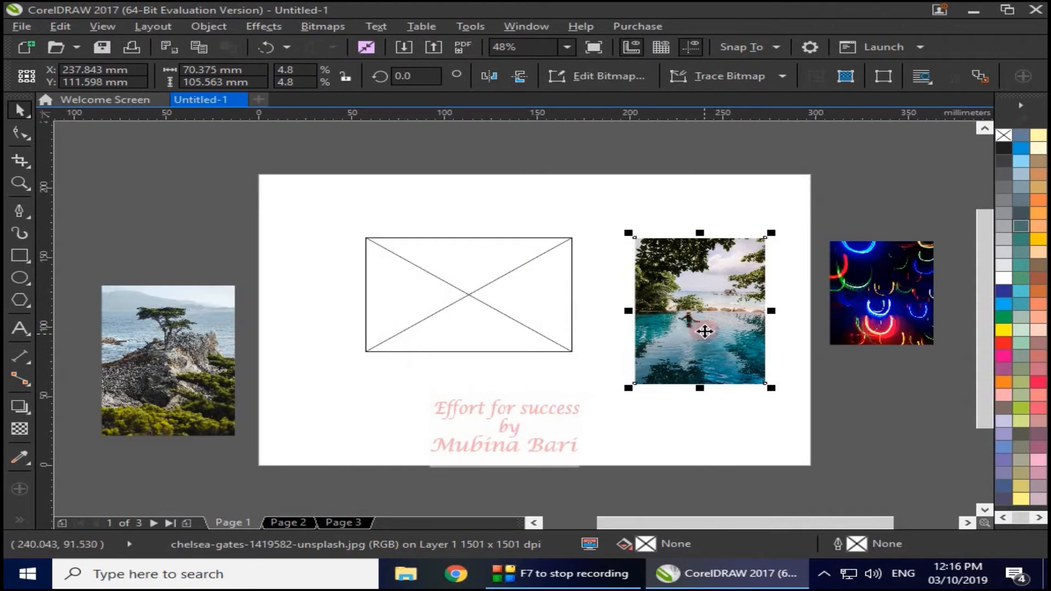
pyautogui.moveTo(704, 313); pyautogui.dragTo(478, 304)
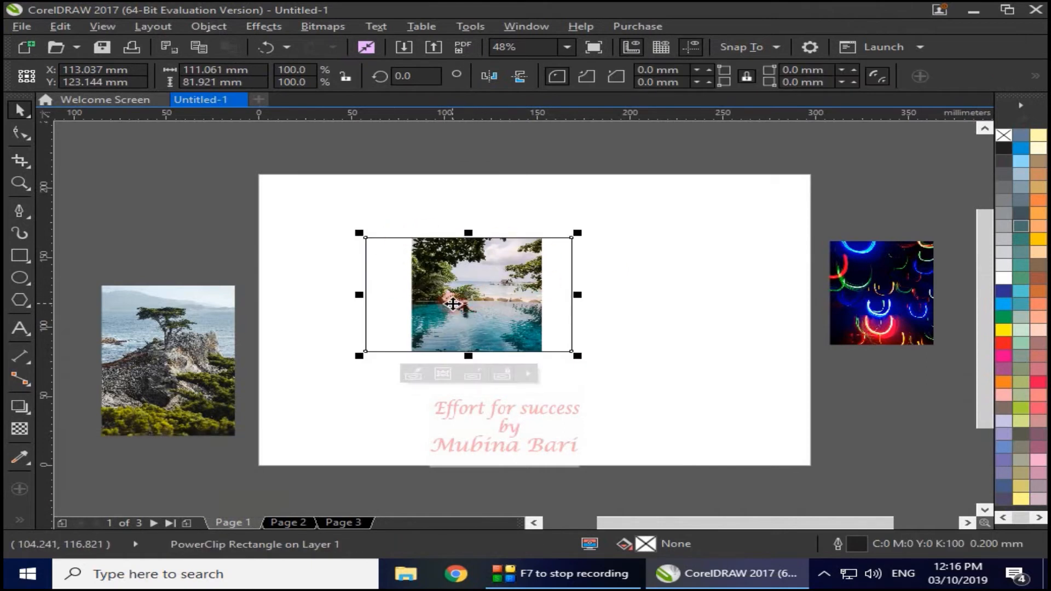
pyautogui.click(208, 27)
pyautogui.moveTo(427, 130)
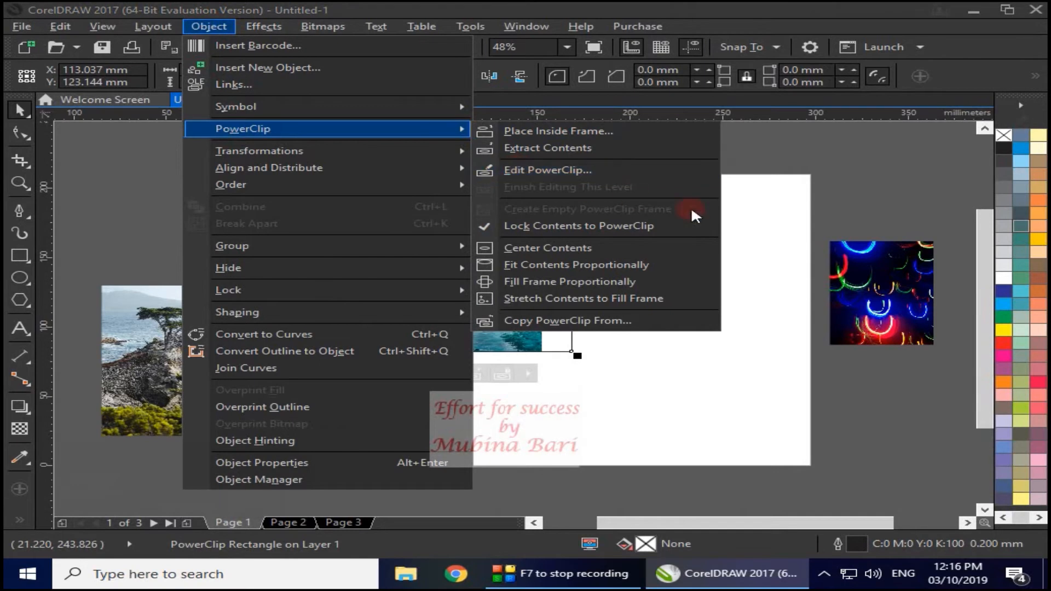
pyautogui.click(764, 237)
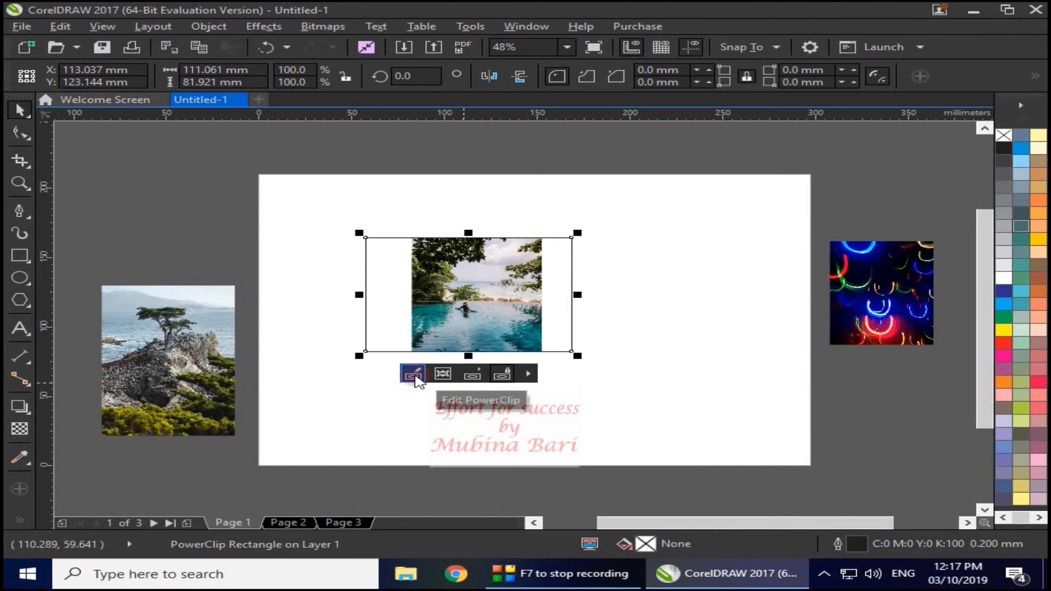
pyautogui.click(413, 375)
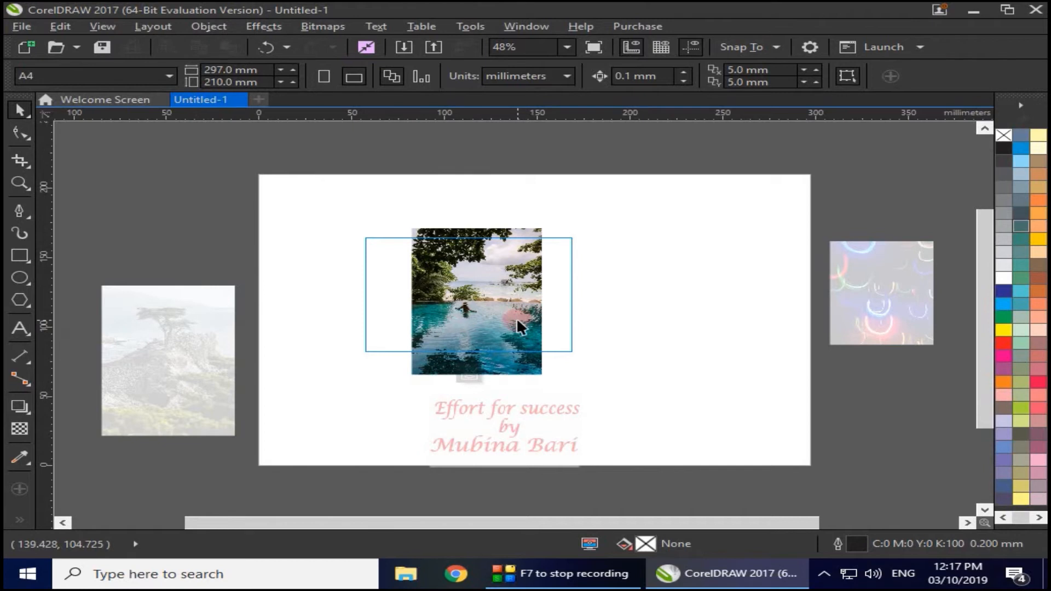
pyautogui.click(496, 314)
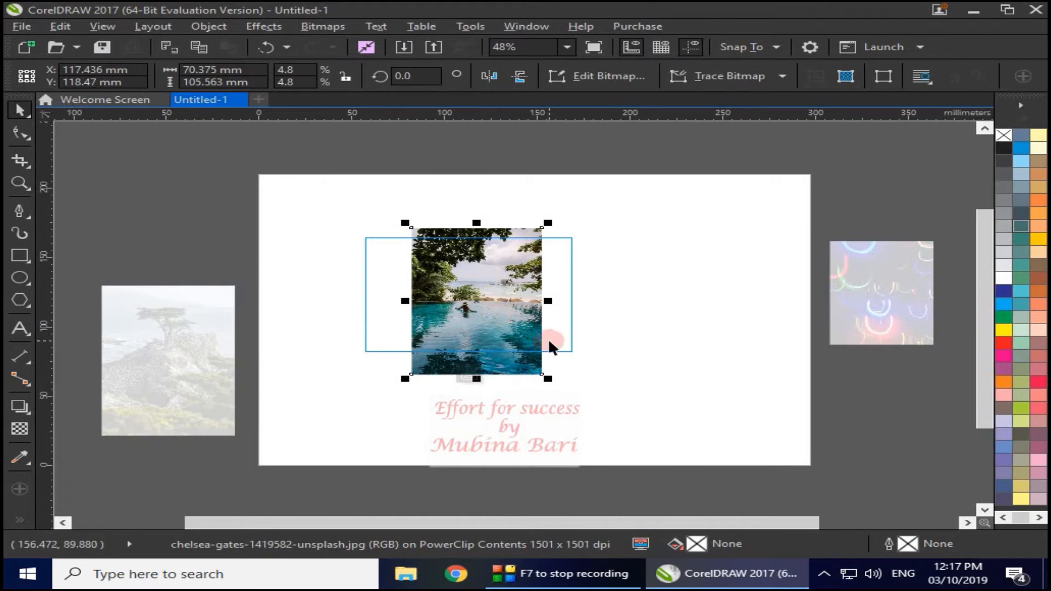
pyautogui.hotkey('ctrl', 'z')
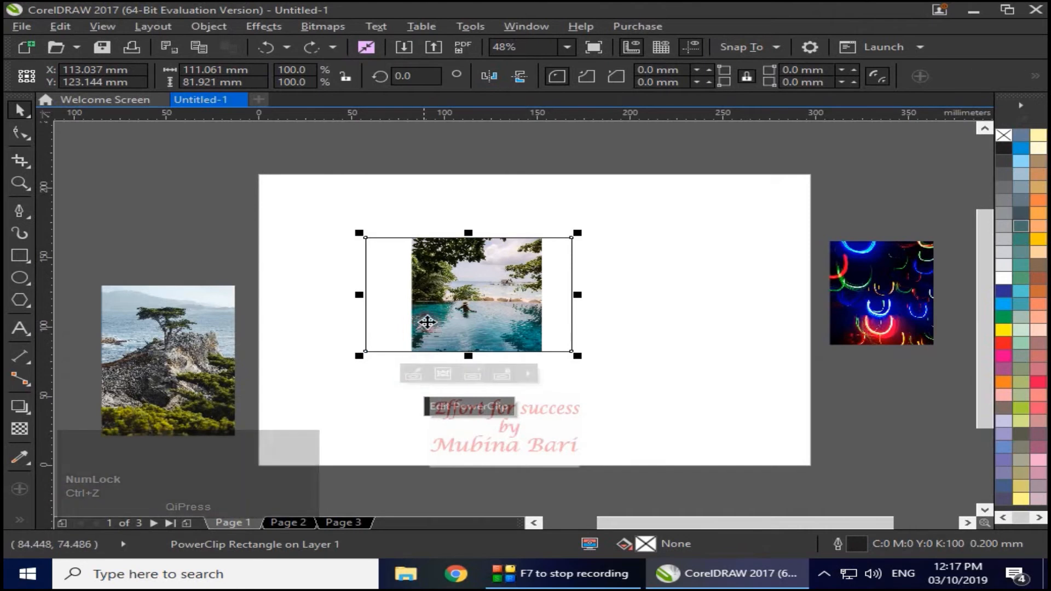
# - Open the rectangle's PowerClip contents for editing and select the pool photo
pyautogui.click(727, 340)
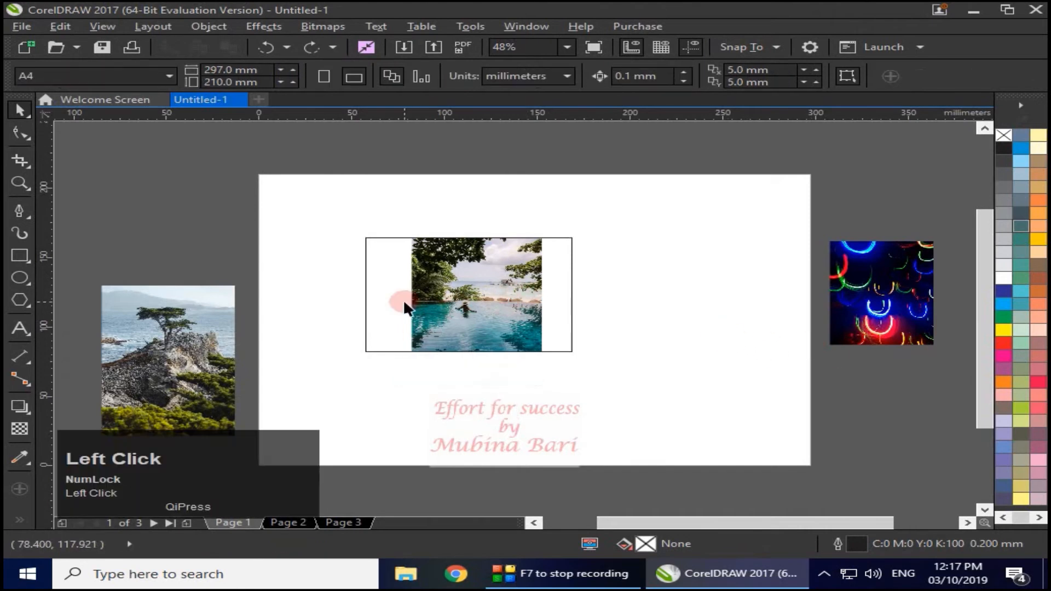
pyautogui.click(457, 304)
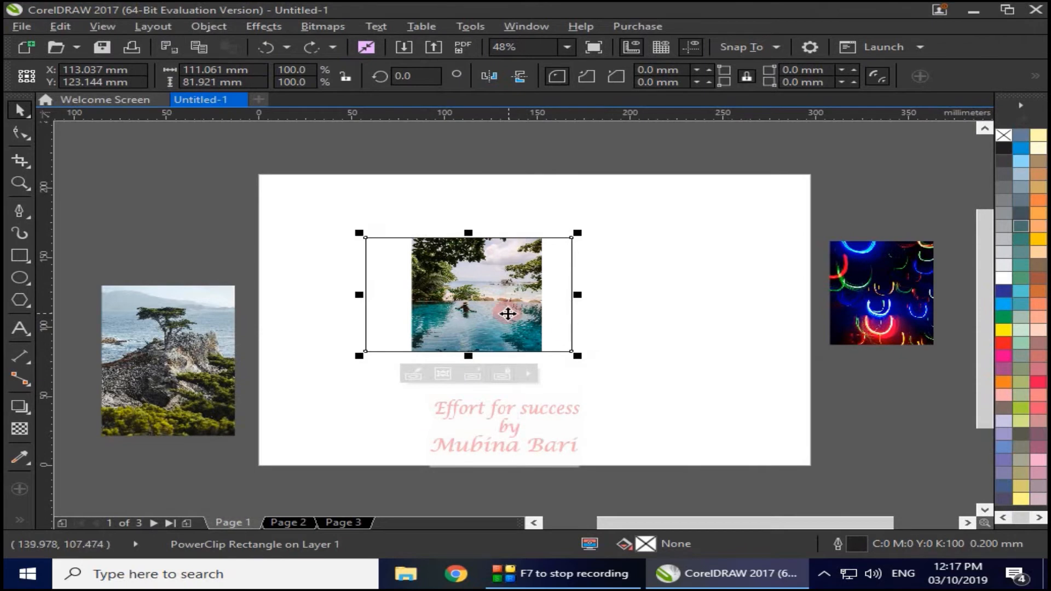
pyautogui.click(507, 310)
pyautogui.click(509, 312)
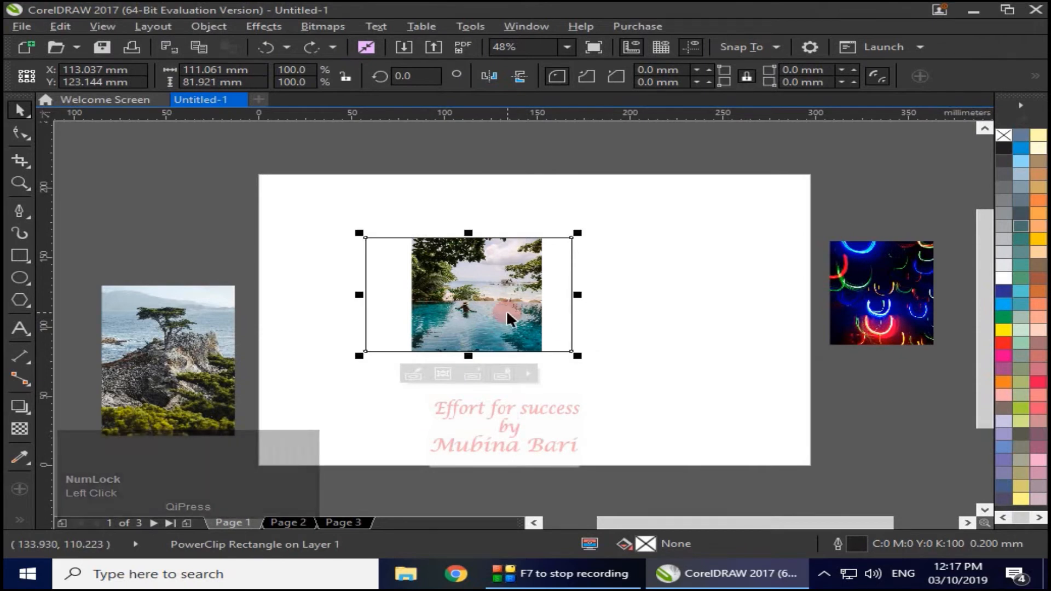
pyautogui.click(417, 376)
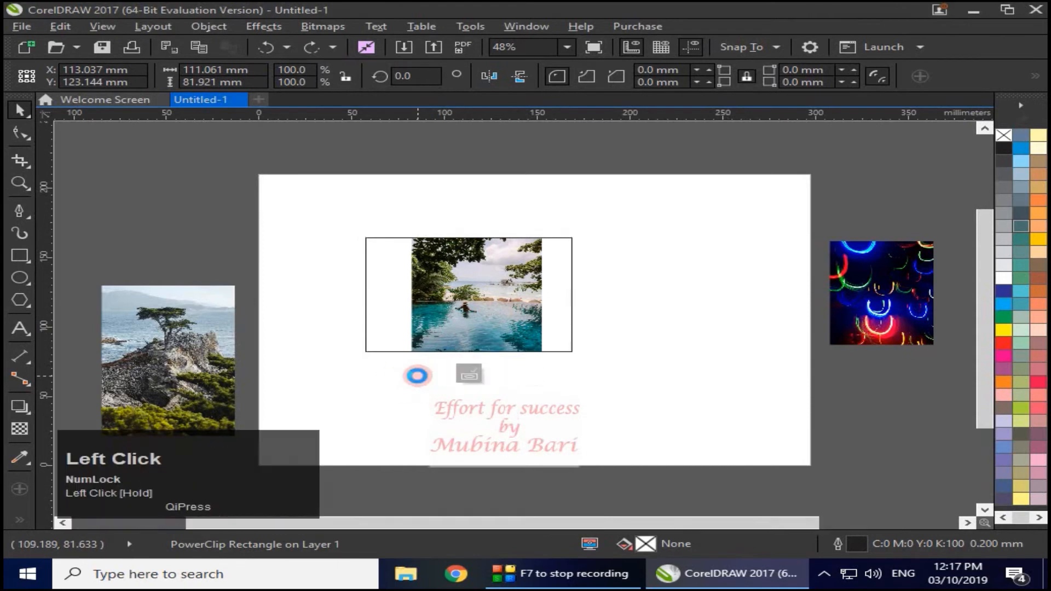
pyautogui.click(523, 283)
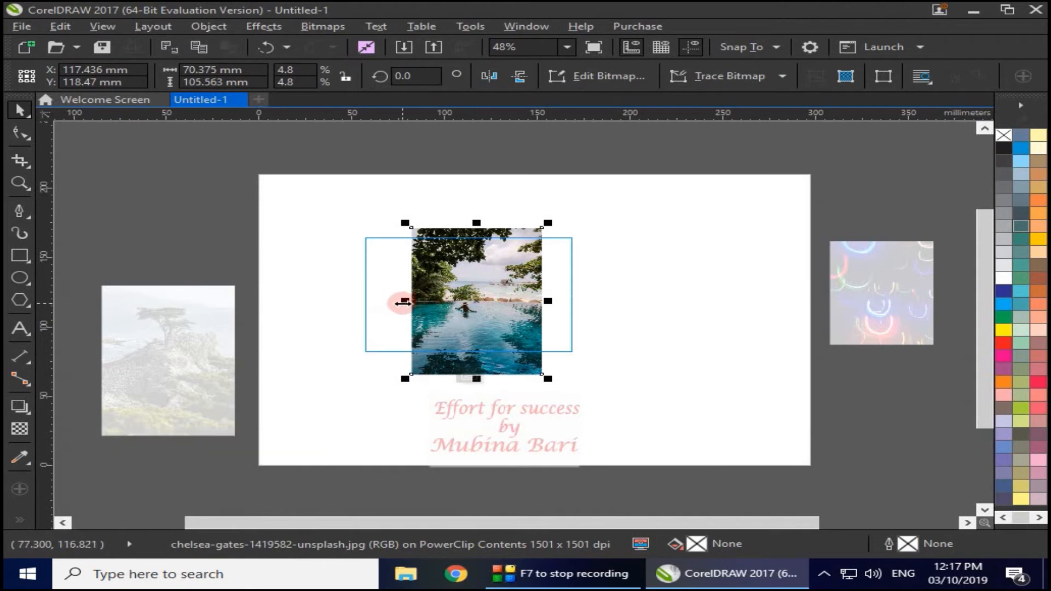
# - Enlarge the pool photo to about 86 × 106 mm and align it with the frame's left edge
pyautogui.click(406, 221)
pyautogui.moveTo(406, 222); pyautogui.dragTo(277, 224)
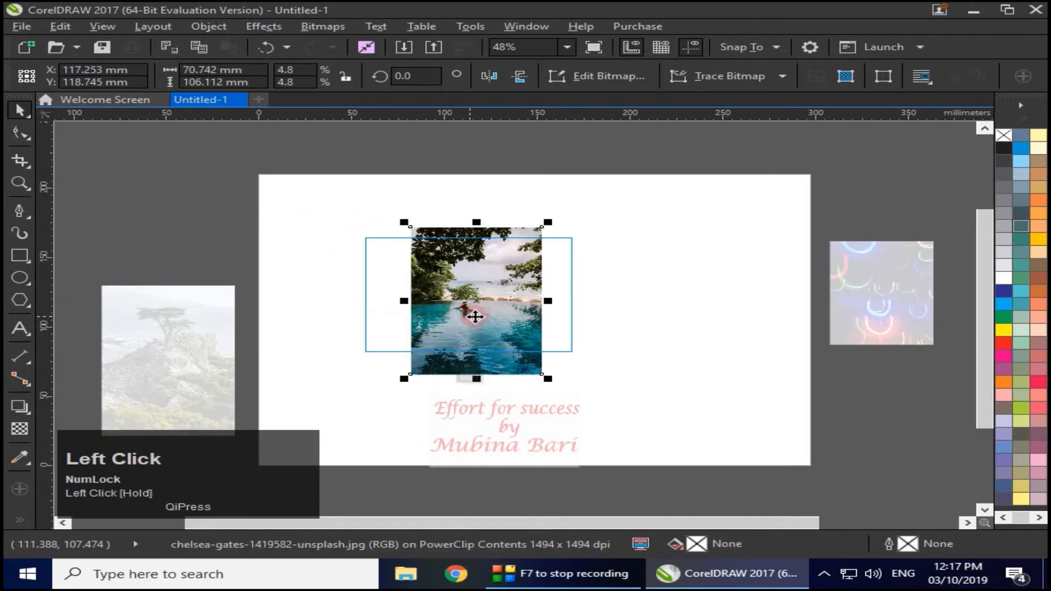
pyautogui.moveTo(465, 298); pyautogui.dragTo(431, 303)
pyautogui.moveTo(500, 296); pyautogui.dragTo(529, 299)
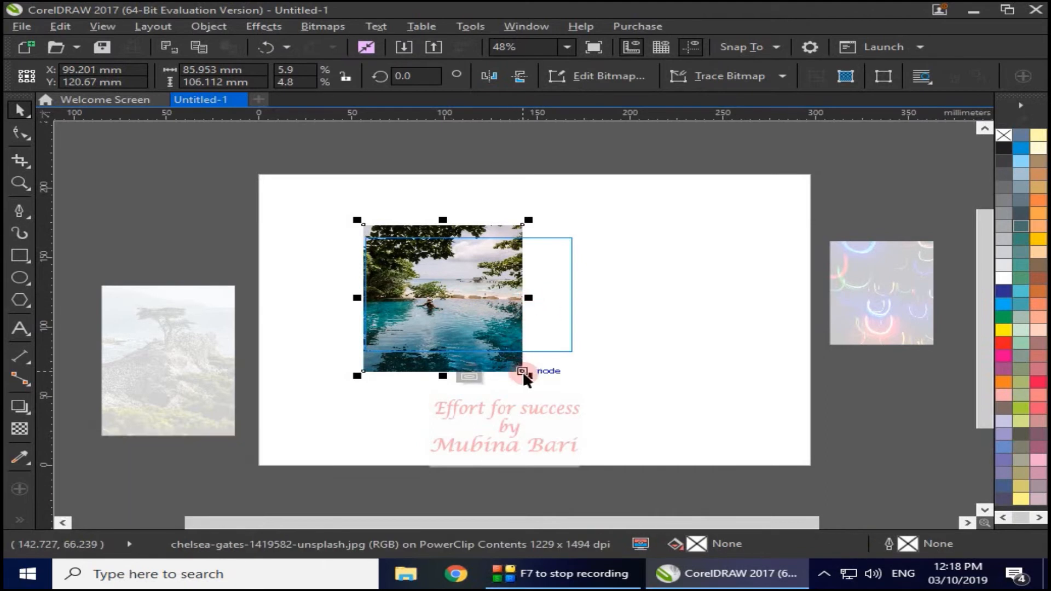
# - Rotate the pool photo freehand to about 2.5 degrees within the frame
pyautogui.click(432, 305)
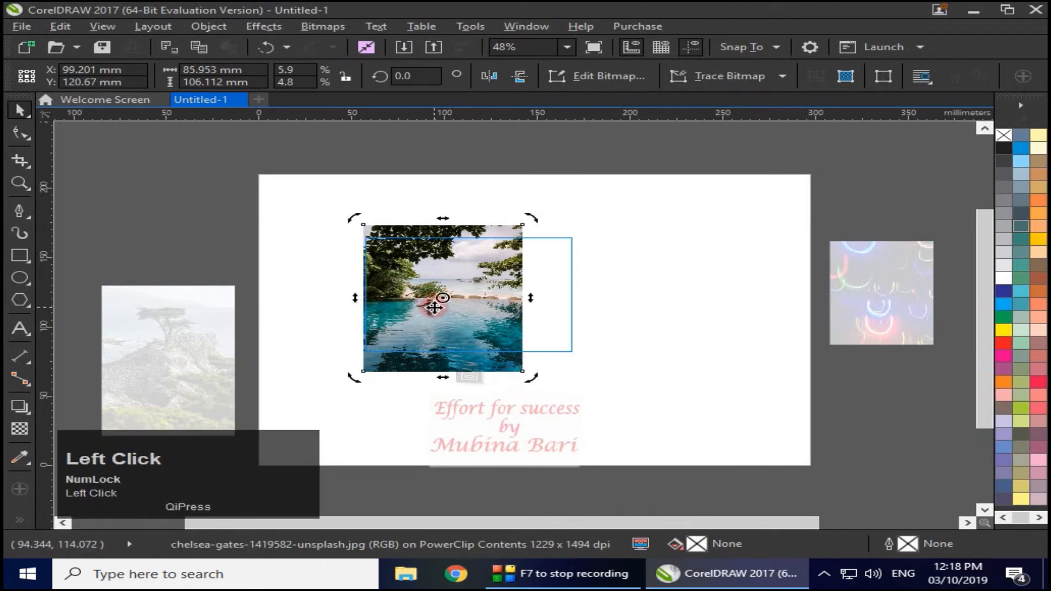
pyautogui.moveTo(534, 375); pyautogui.dragTo(561, 323)
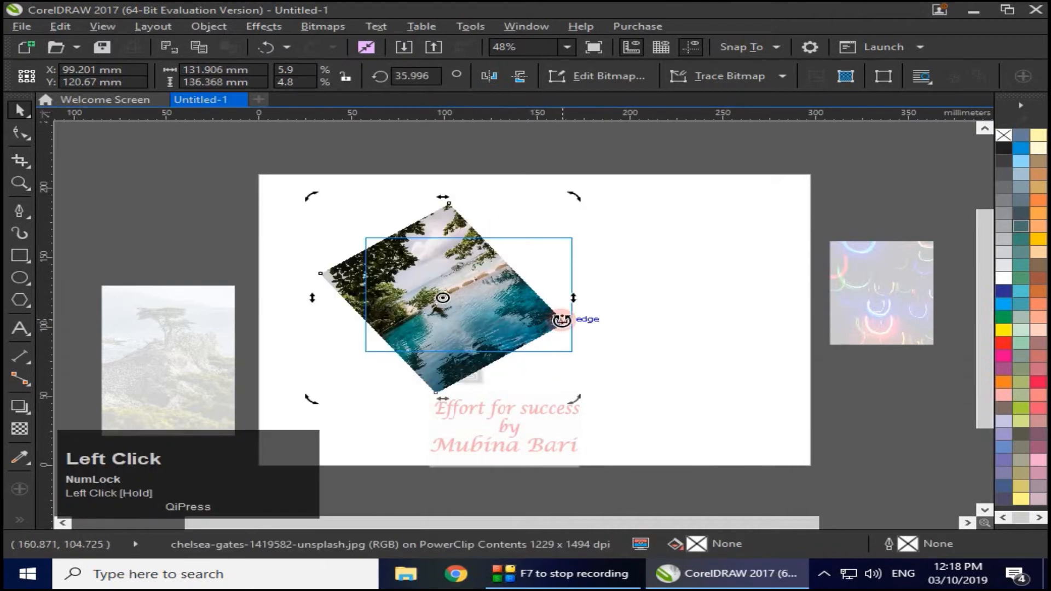
pyautogui.moveTo(571, 195); pyautogui.dragTo(481, 219)
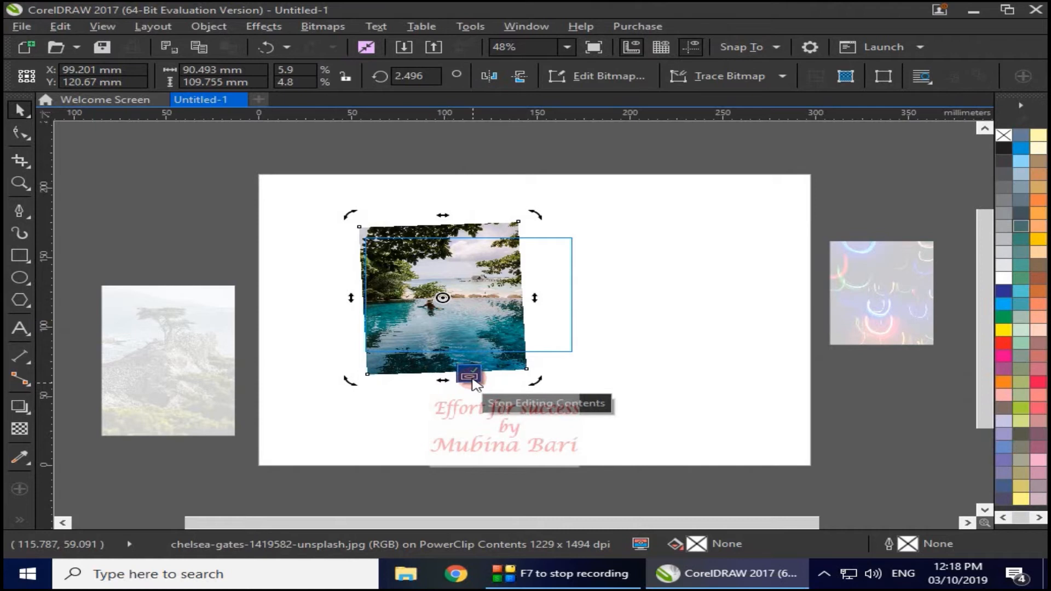
# - Finish editing this level of the PowerClip and deselect the frame
pyautogui.click(200, 26)
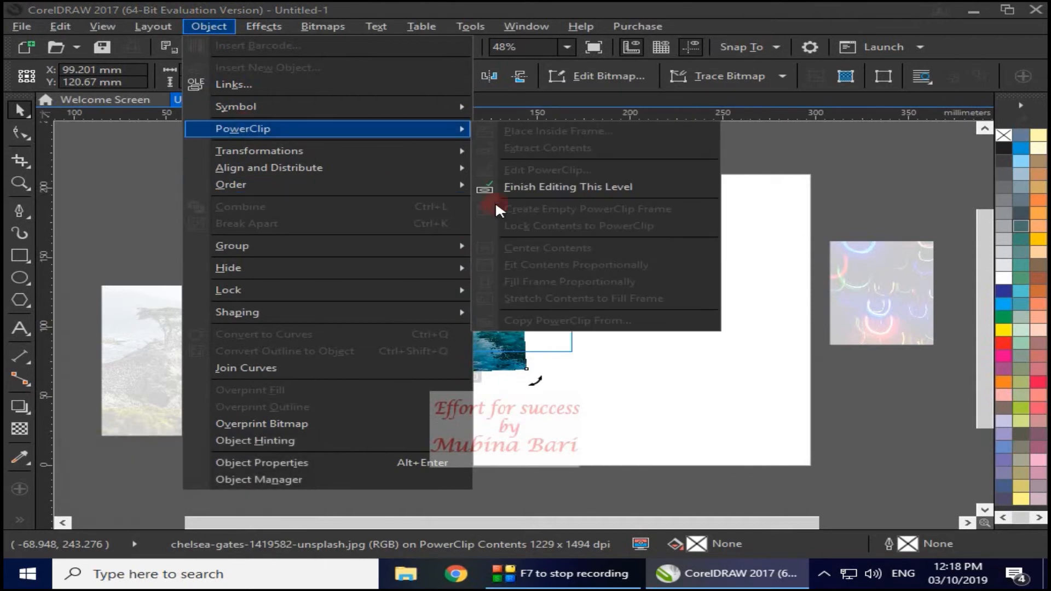
pyautogui.click(620, 186)
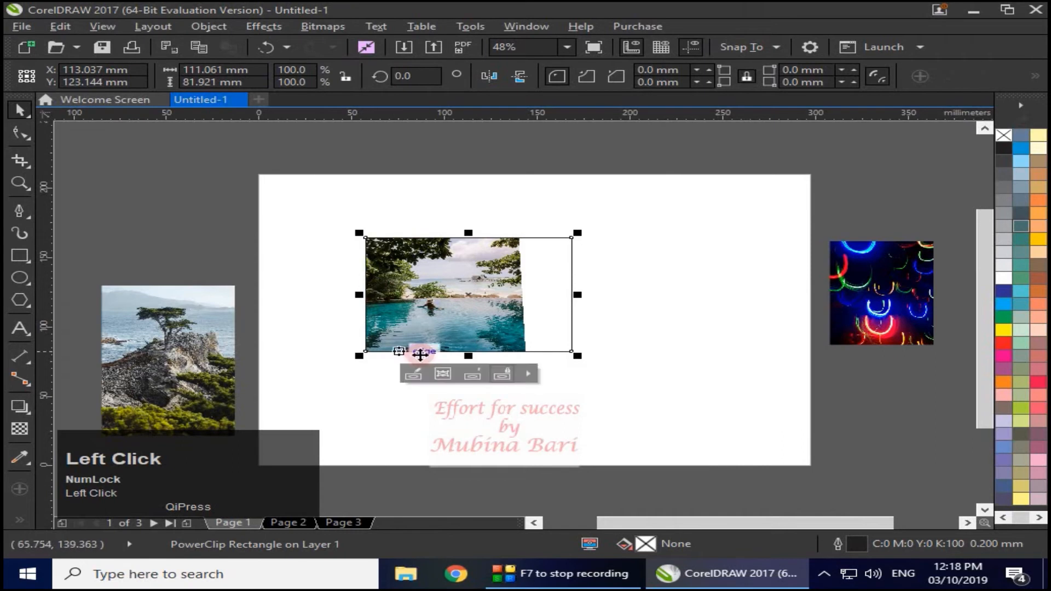
pyautogui.click(440, 446)
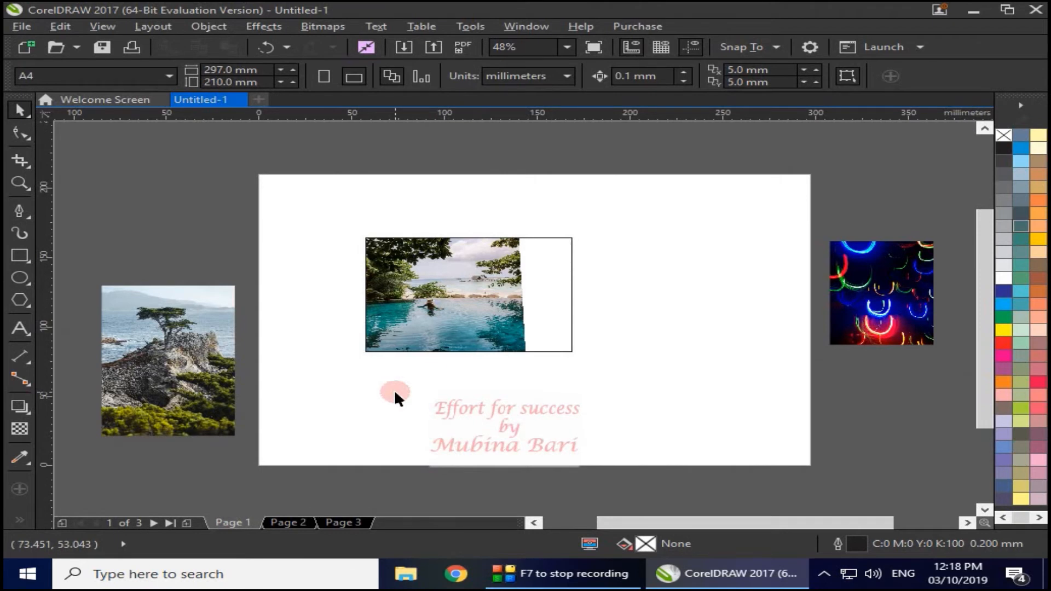
# - Place the photo of the tree on the rock inside the same rectangle as additional PowerClip content
pyautogui.click(201, 343)
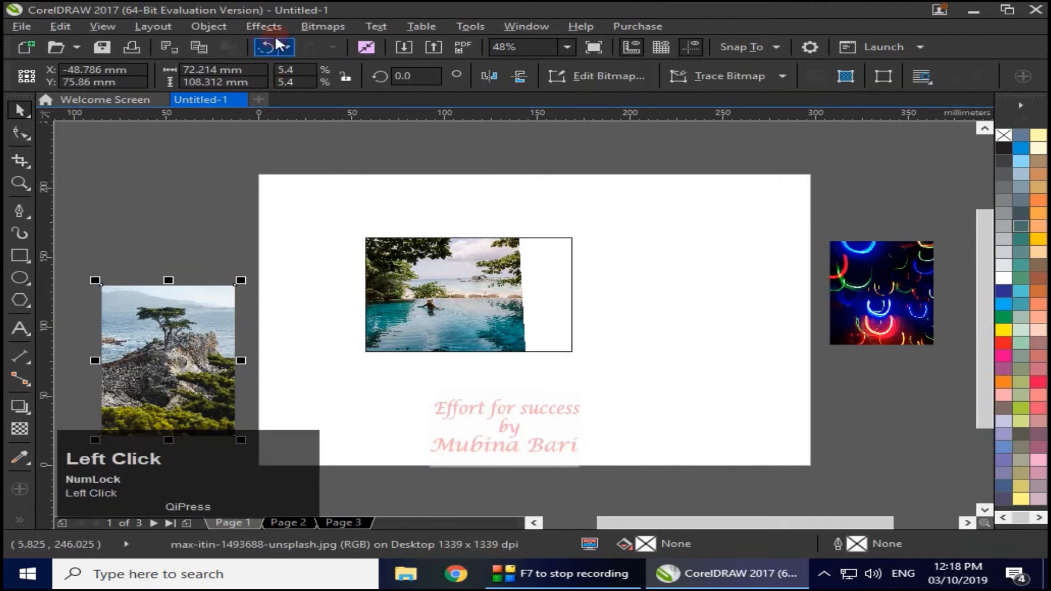
pyautogui.click(225, 22)
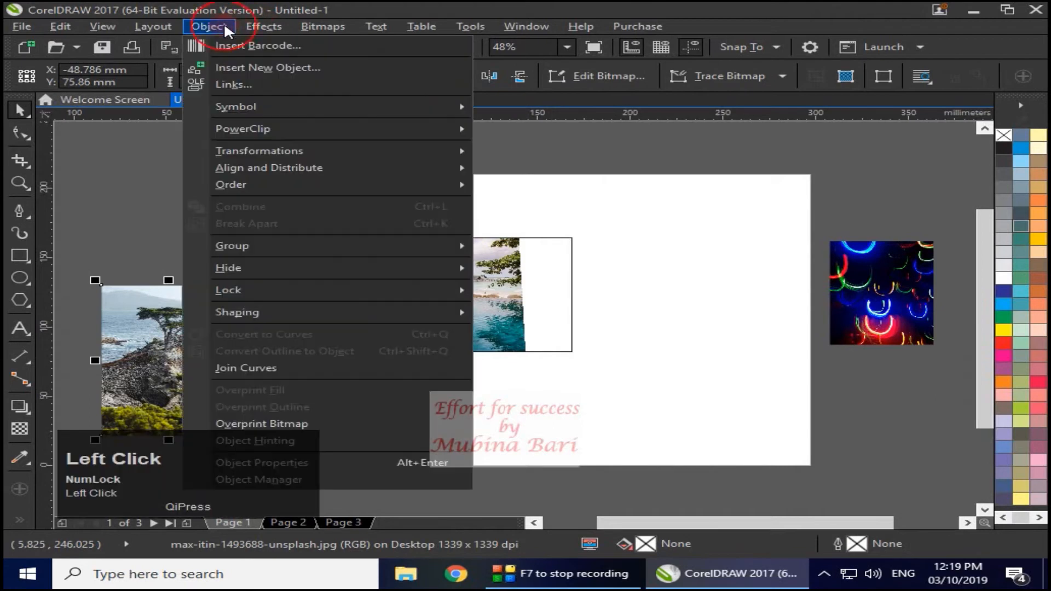
pyautogui.moveTo(243, 128)
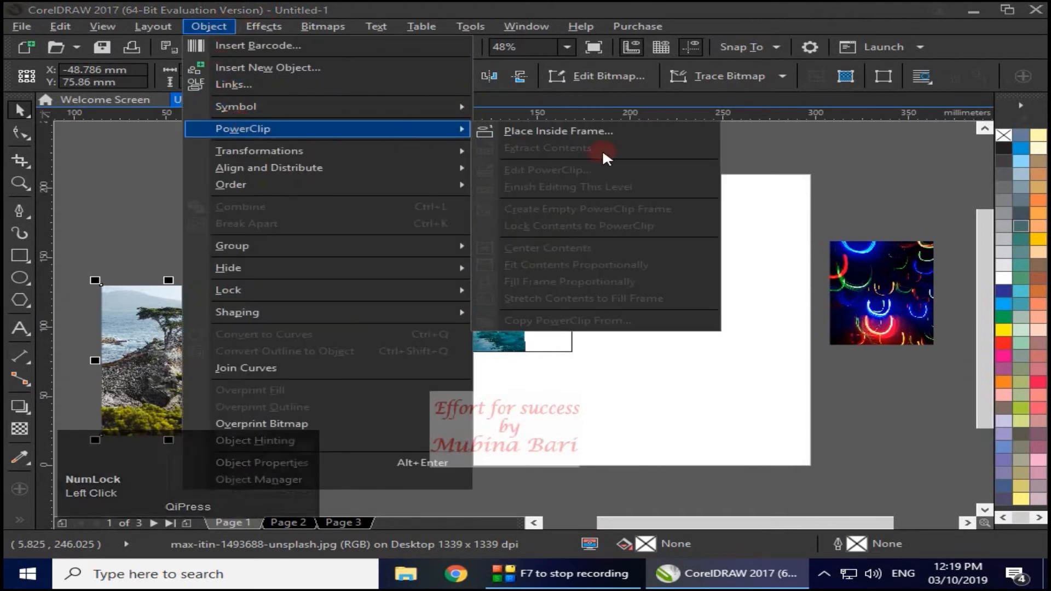
pyautogui.click(584, 132)
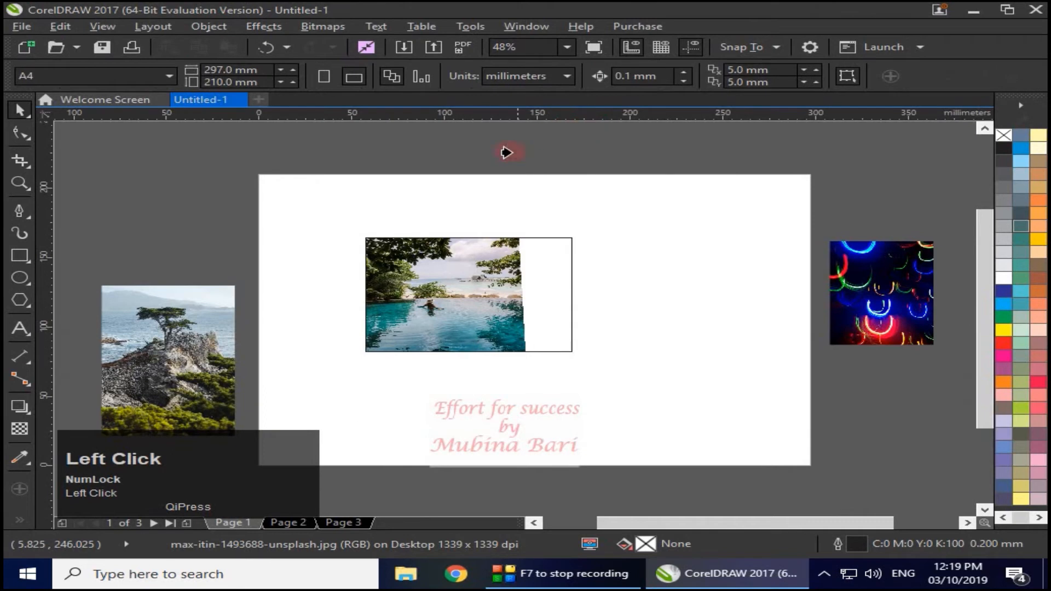
pyautogui.click(534, 296)
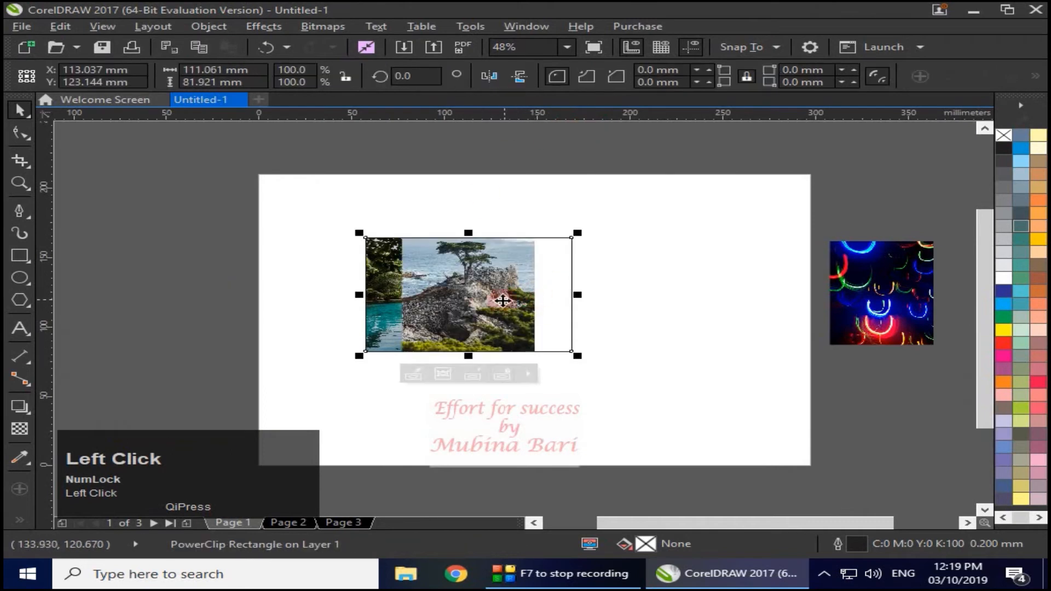
pyautogui.moveTo(470, 298); pyautogui.dragTo(477, 297)
pyautogui.click(477, 297)
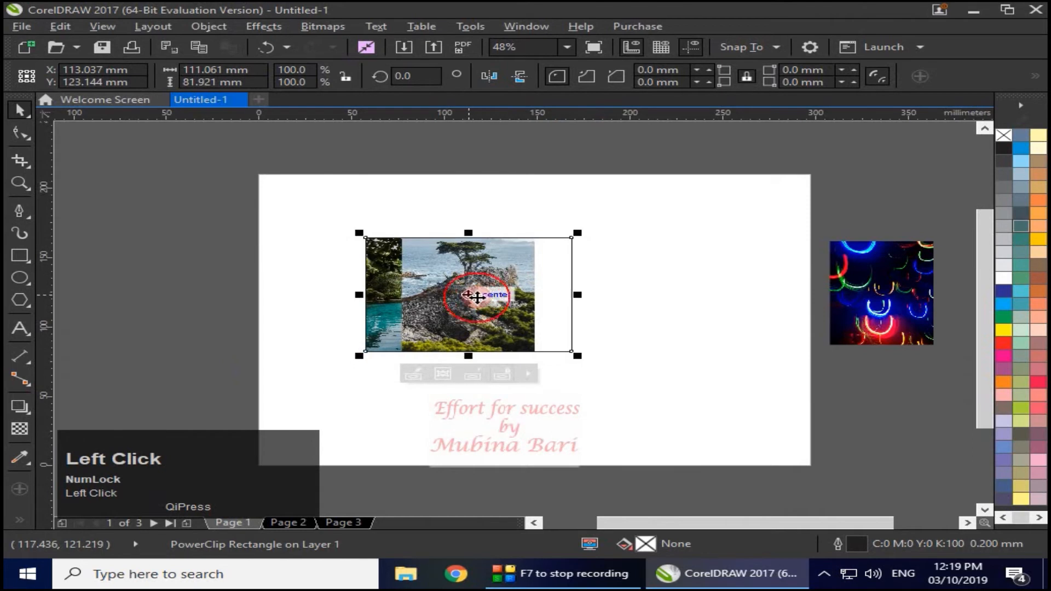
pyautogui.hotkey('ctrl', 'z')
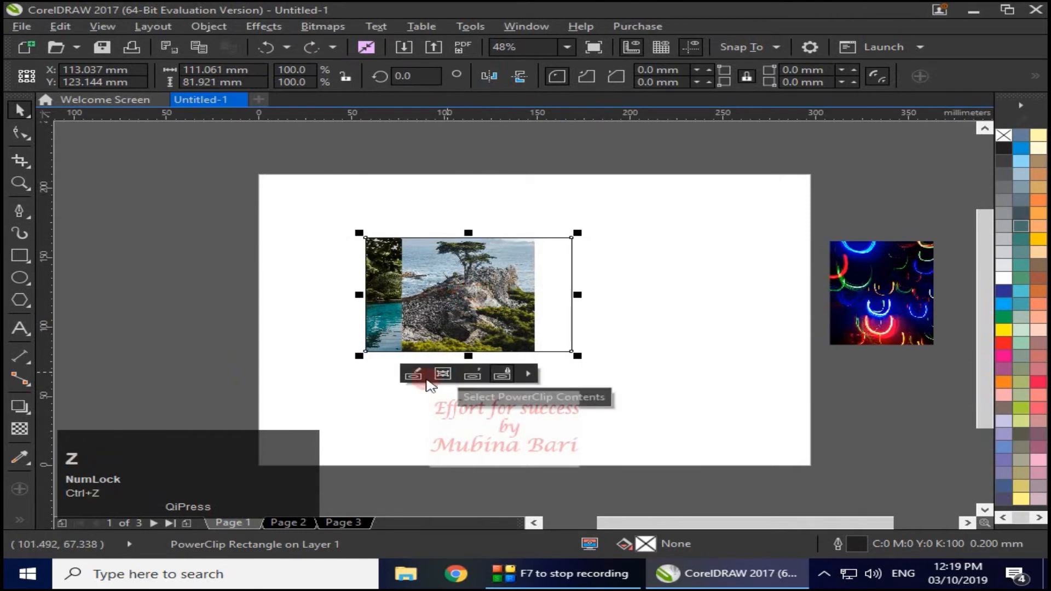
# - Edit the rectangle's PowerClip contents, move the tree photo right and down to about X 141, Y 113 mm, and finish editing
pyautogui.click(414, 377)
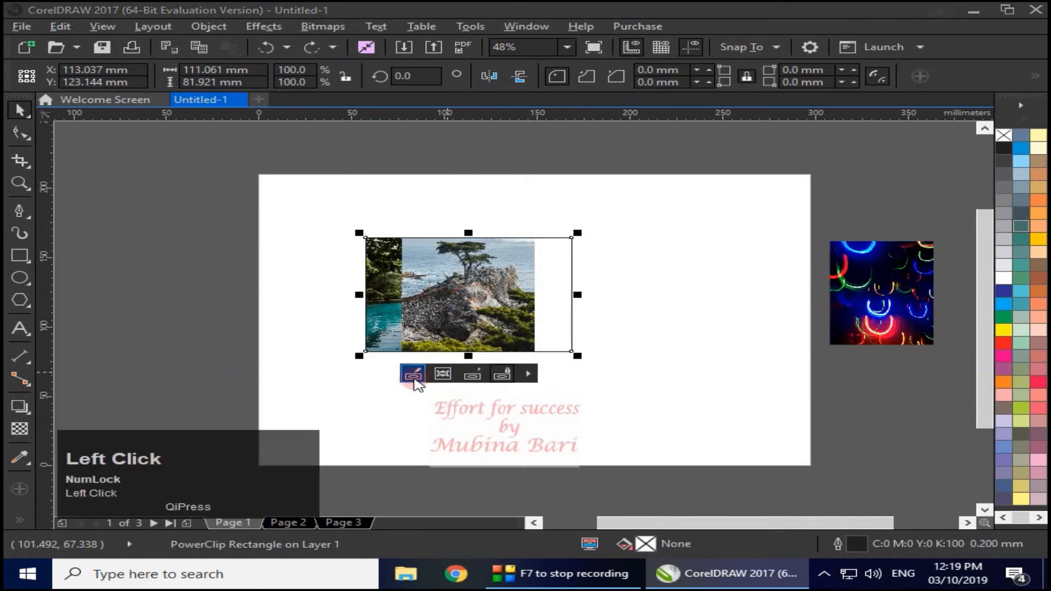
pyautogui.click(482, 293)
pyautogui.moveTo(467, 288); pyautogui.dragTo(502, 349)
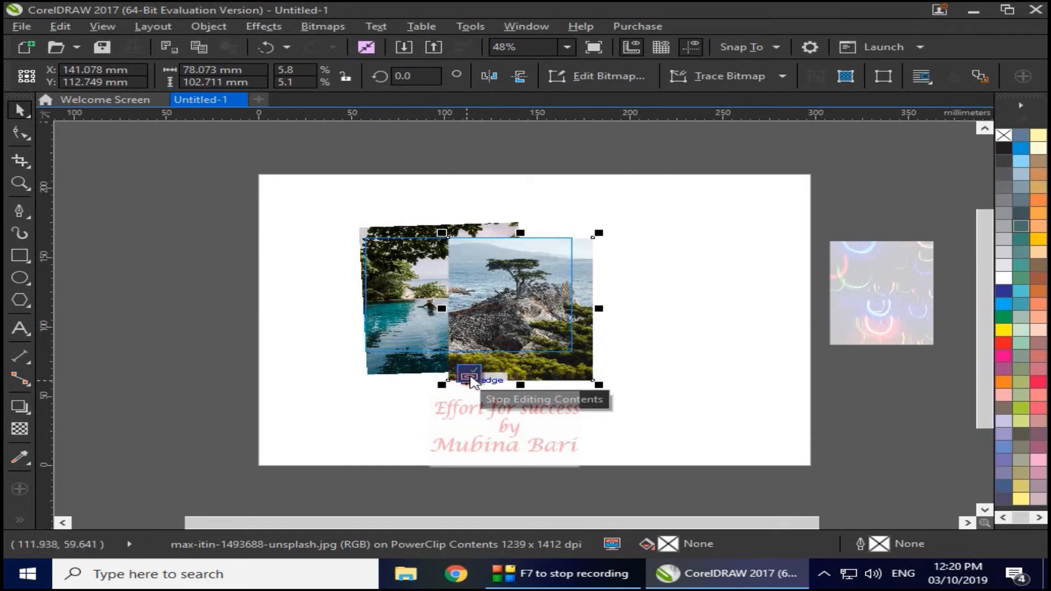
pyautogui.click(470, 378)
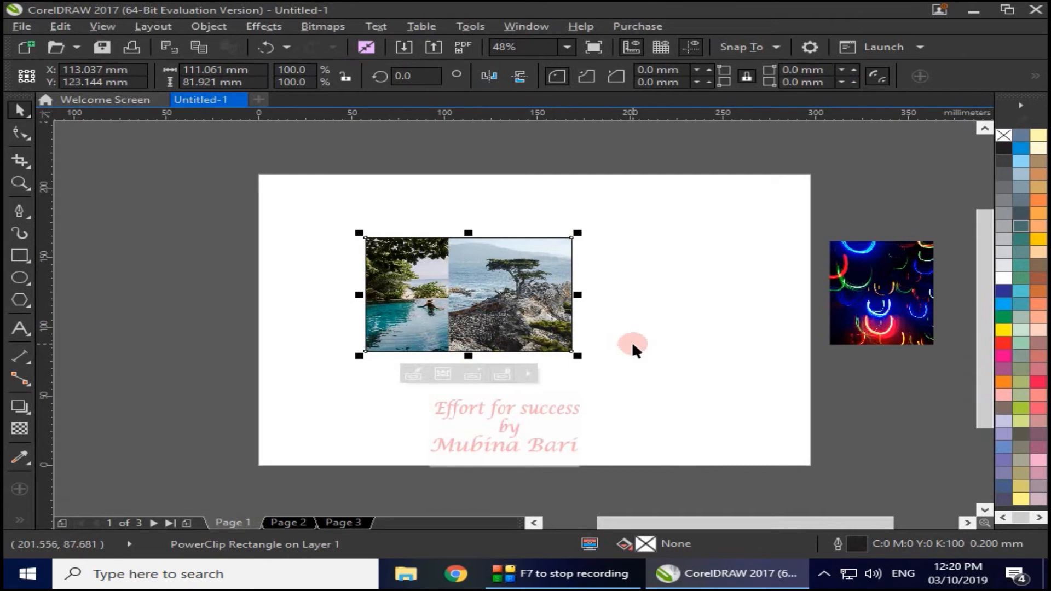
pyautogui.click(577, 402)
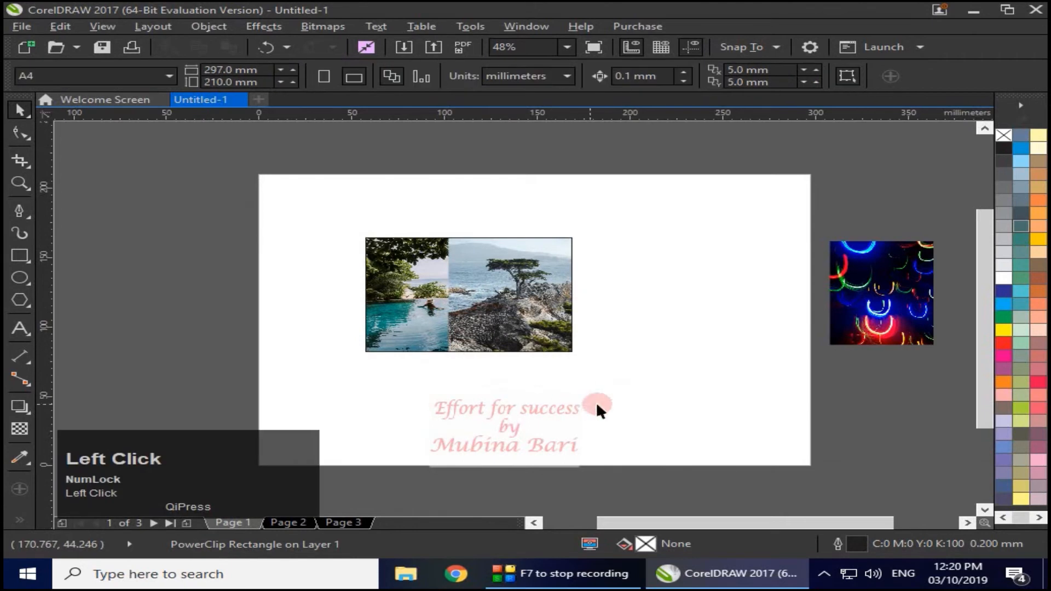
# - Select both photos as the rectangle's PowerClip contents, move them together about 4 mm up inside the frame, and deselect
pyautogui.click(433, 303)
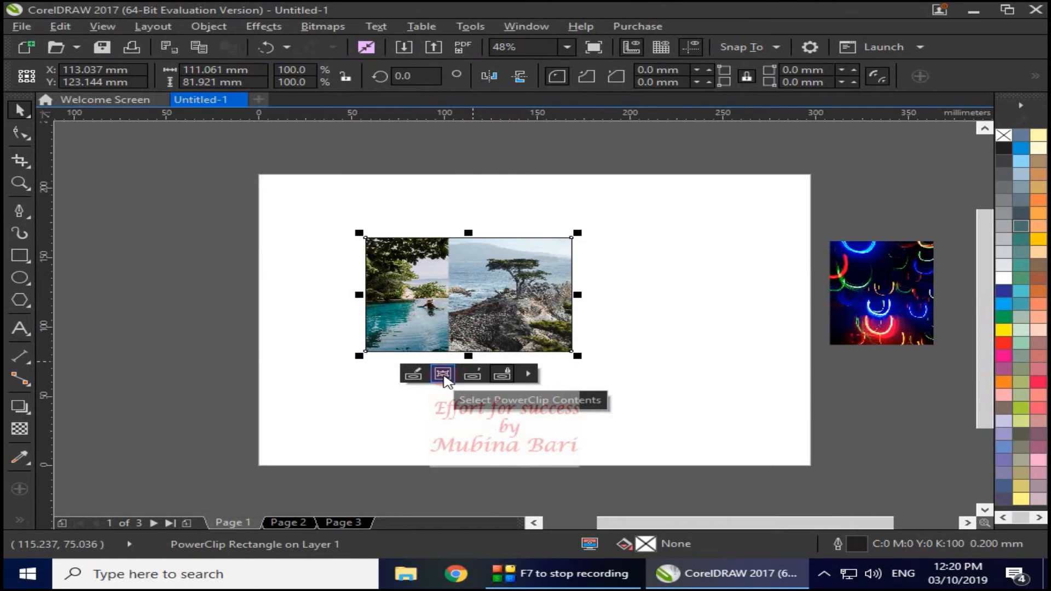
pyautogui.click(443, 375)
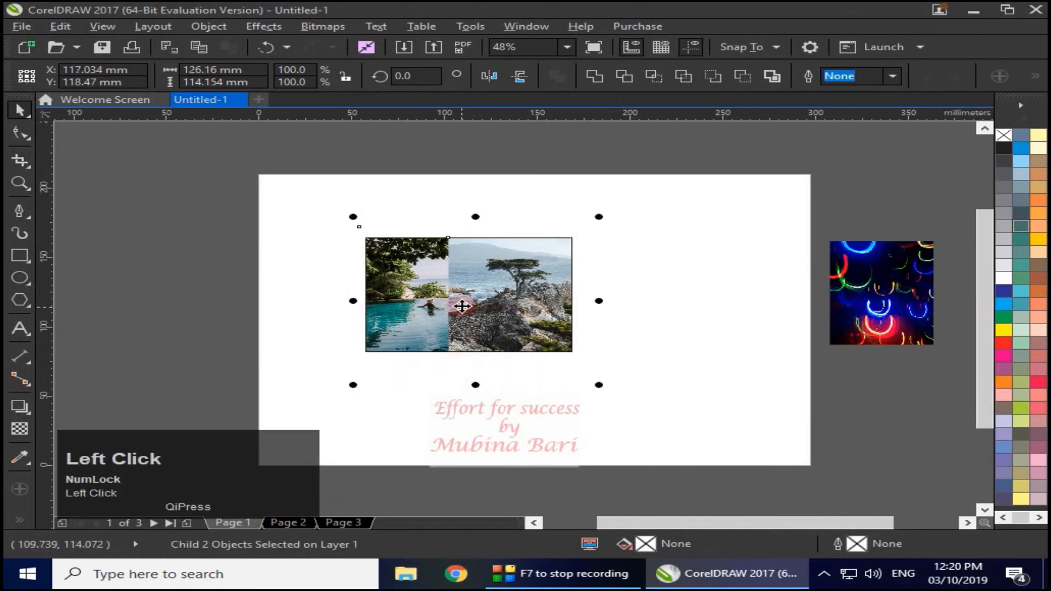
pyautogui.moveTo(463, 308); pyautogui.dragTo(422, 301)
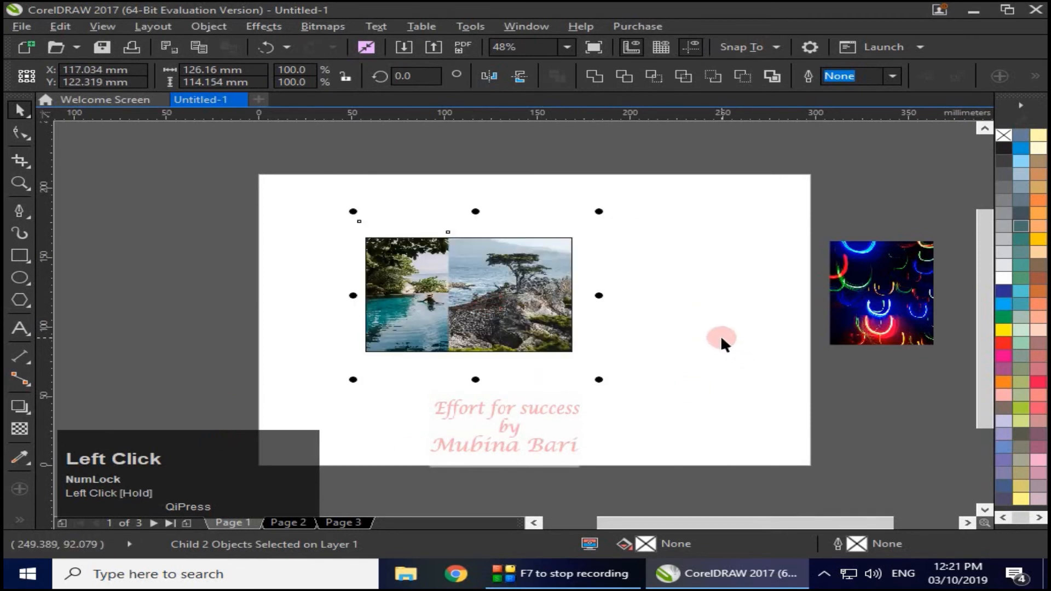
pyautogui.click(721, 335)
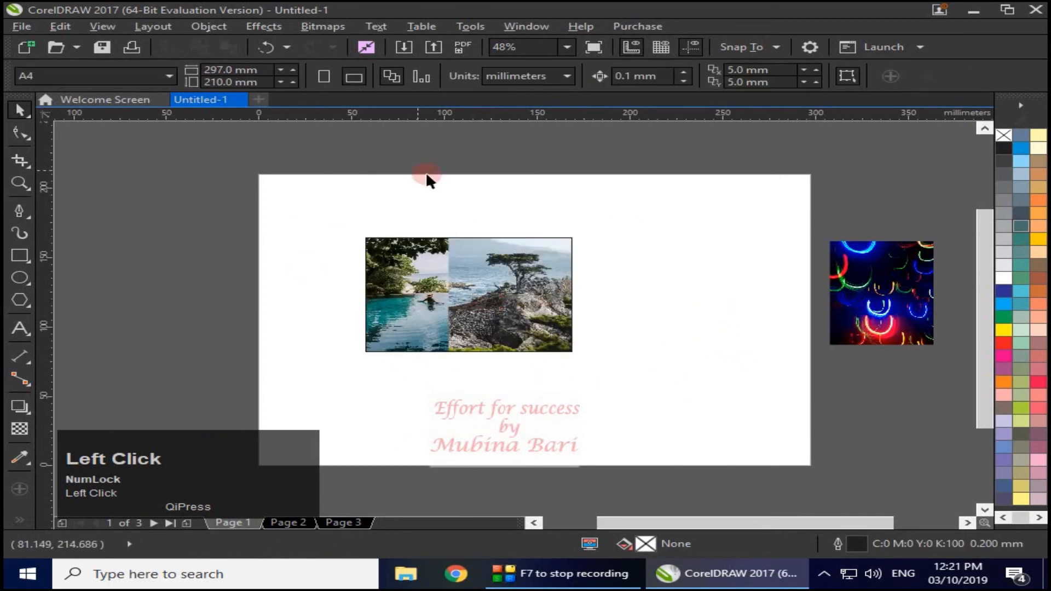
pyautogui.click(494, 325)
pyautogui.click(686, 413)
pyautogui.click(442, 322)
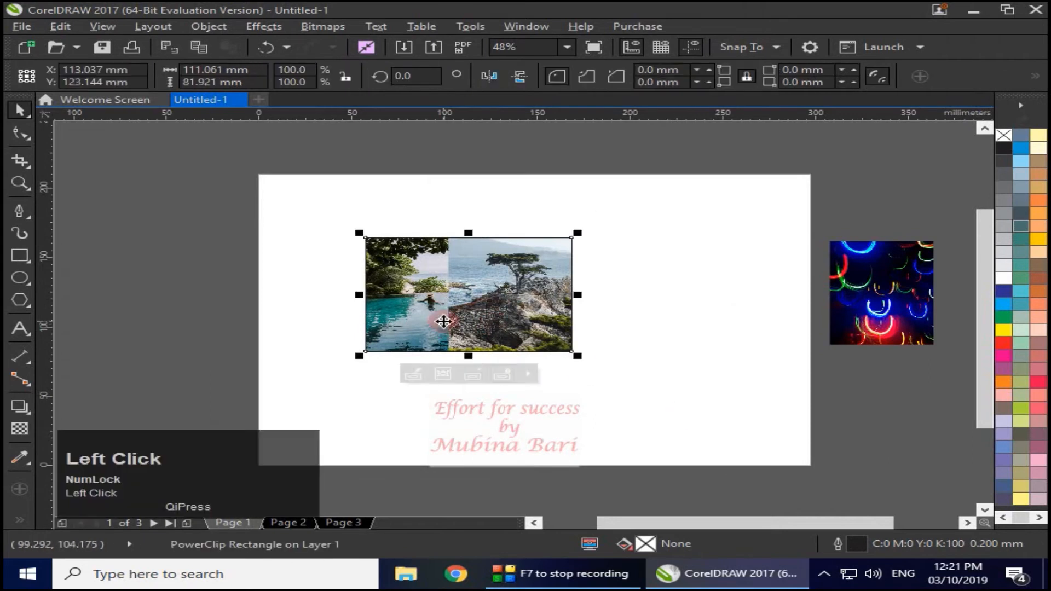
pyautogui.click(208, 27)
pyautogui.moveTo(328, 129)
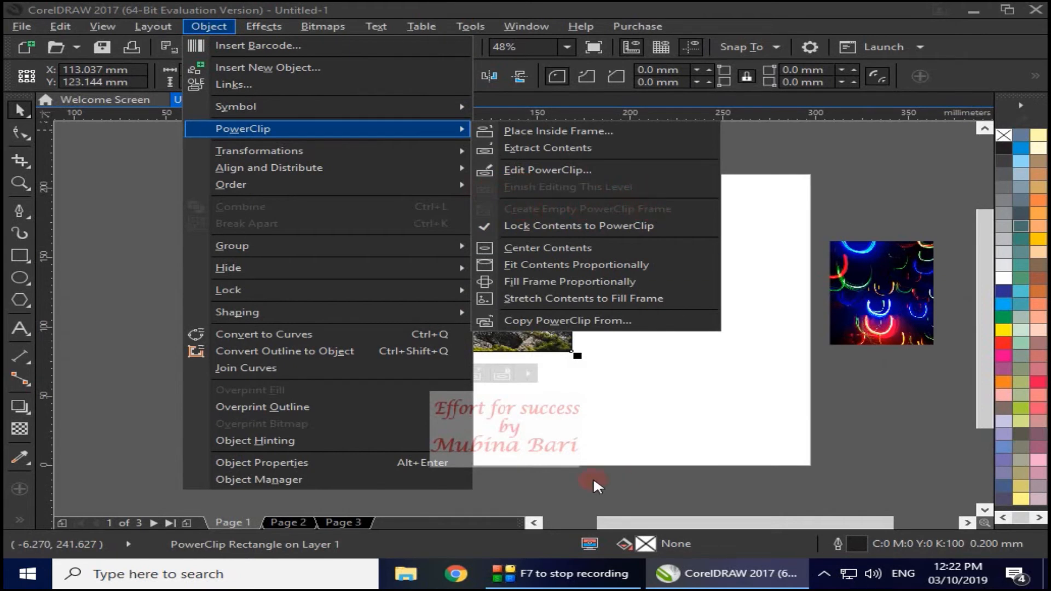
pyautogui.click(624, 483)
# - Draw an ellipse about 62 × 78 mm to the right of the rectangle and turn it into an empty PowerClip frame
pyautogui.click(20, 278)
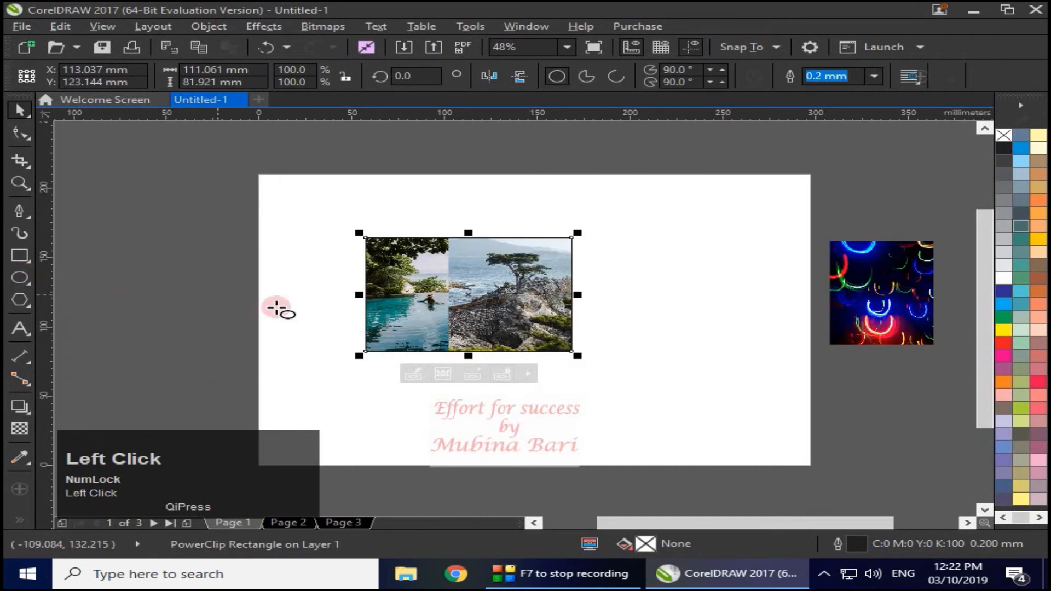
pyautogui.moveTo(606, 241); pyautogui.dragTo(723, 350)
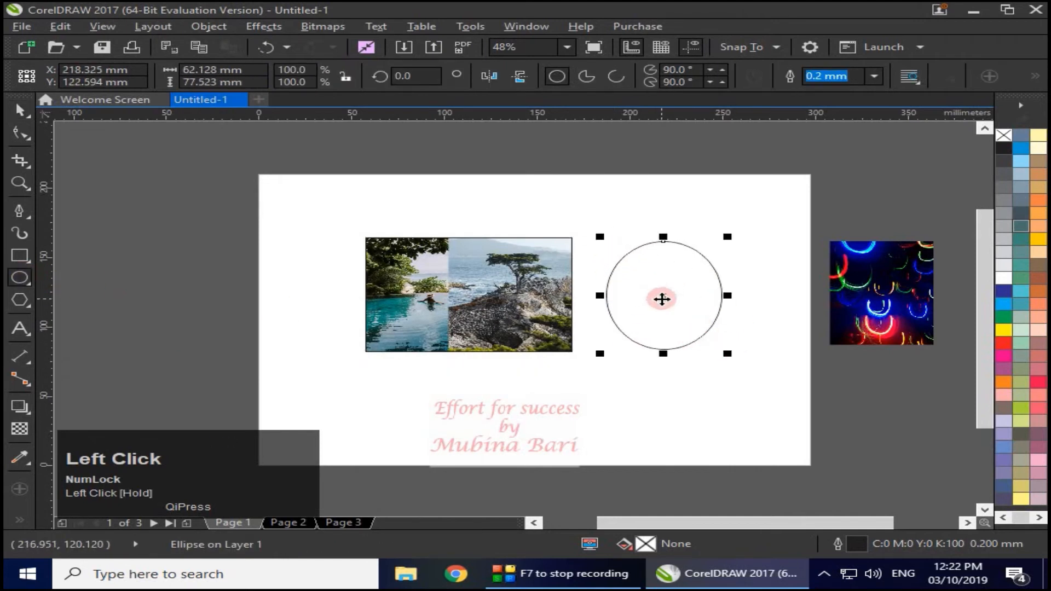
pyautogui.click(20, 109)
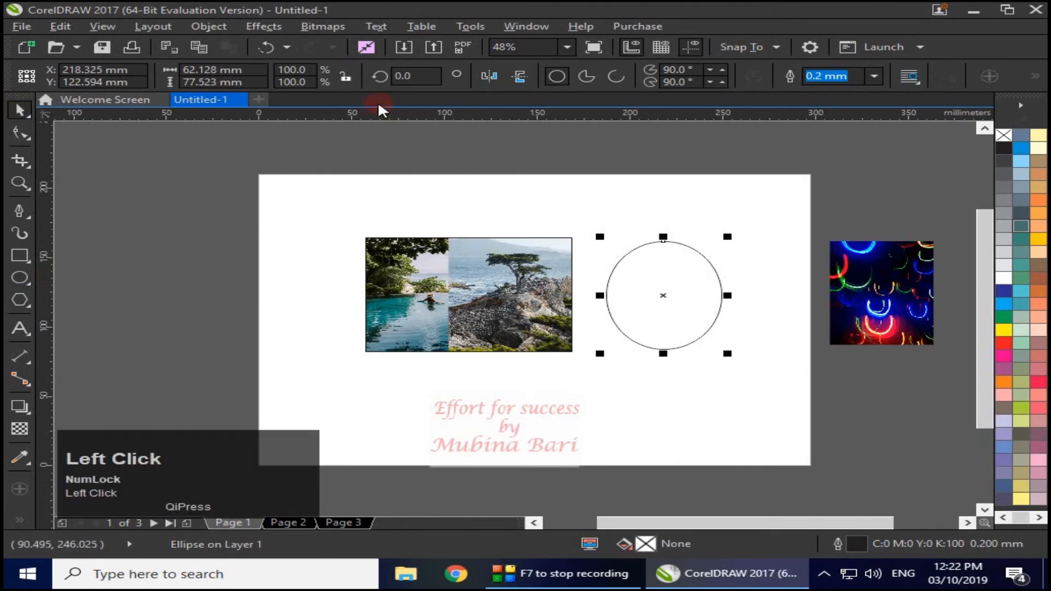
pyautogui.click(209, 26)
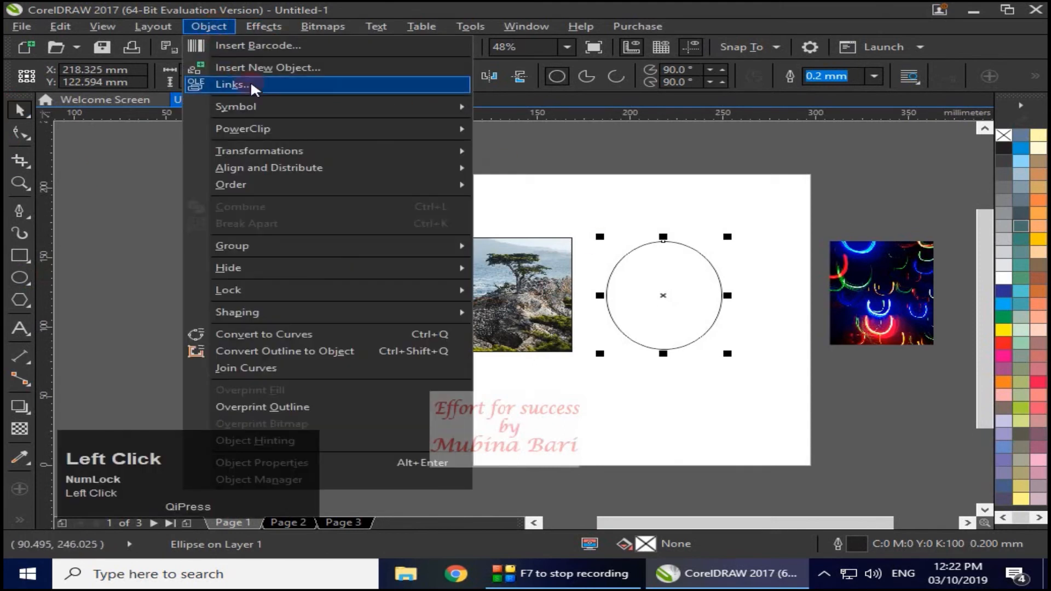
pyautogui.moveTo(263, 129)
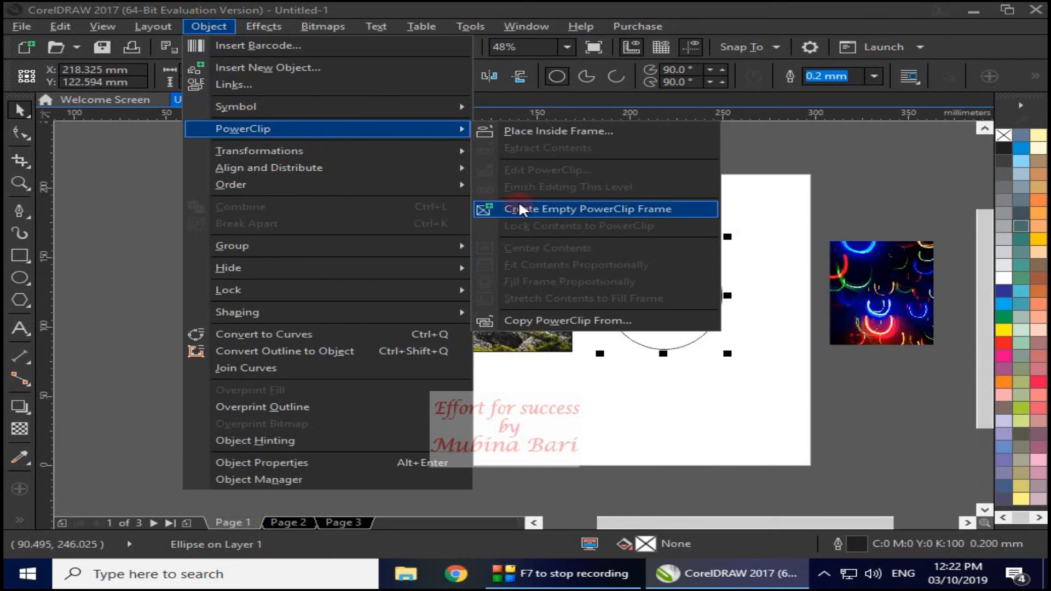
pyautogui.click(559, 209)
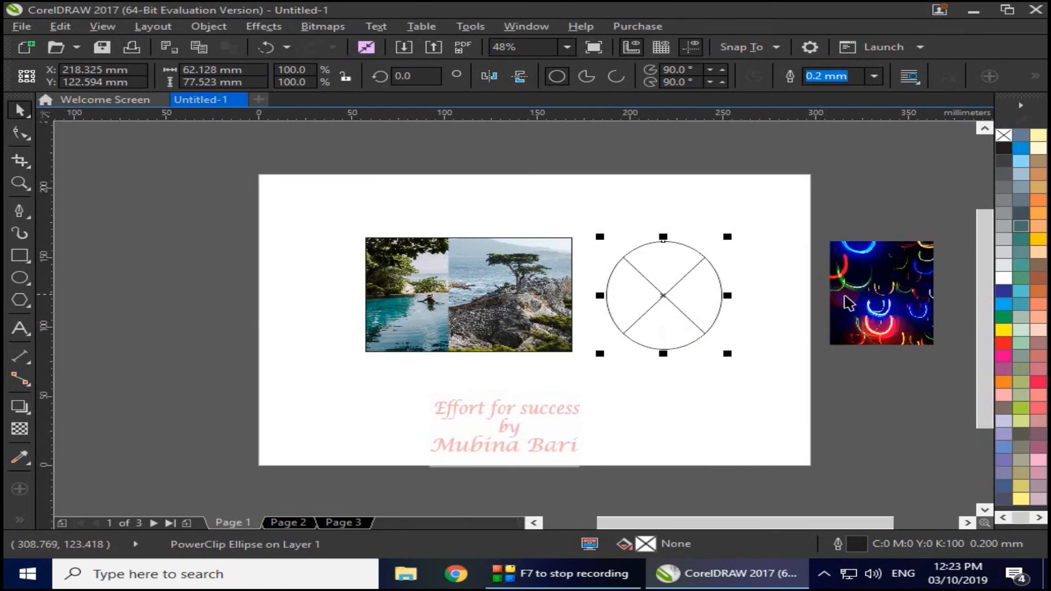
# - Place a copy of the colored lights photo below the original and put the original inside the ellipse frame
pyautogui.moveTo(874, 296); pyautogui.dragTo(888, 466)
pyautogui.rightClick(888, 466)
pyautogui.click(888, 316)
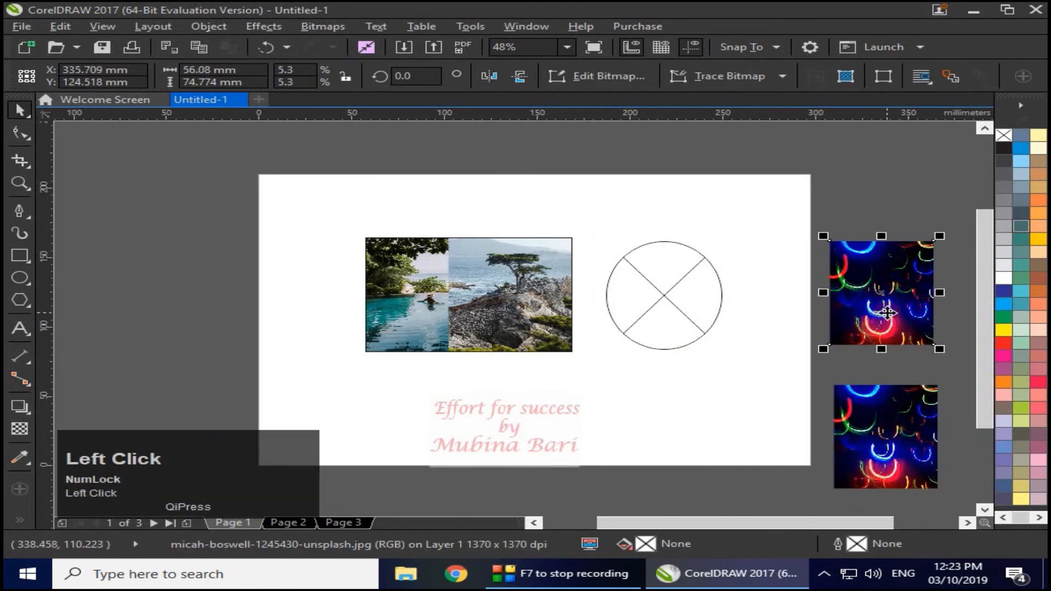
pyautogui.moveTo(876, 303); pyautogui.dragTo(681, 298)
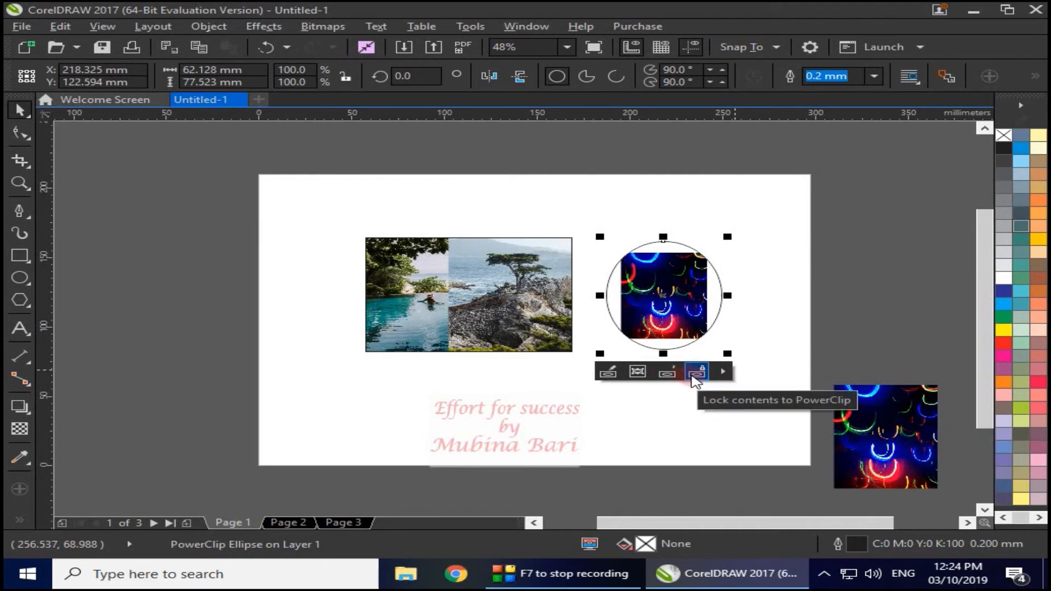
# - Unlock the contents of the ellipse PowerClip and move only the frame up and right off the lights photo and back over it
pyautogui.click(263, 26)
pyautogui.moveTo(209, 28)
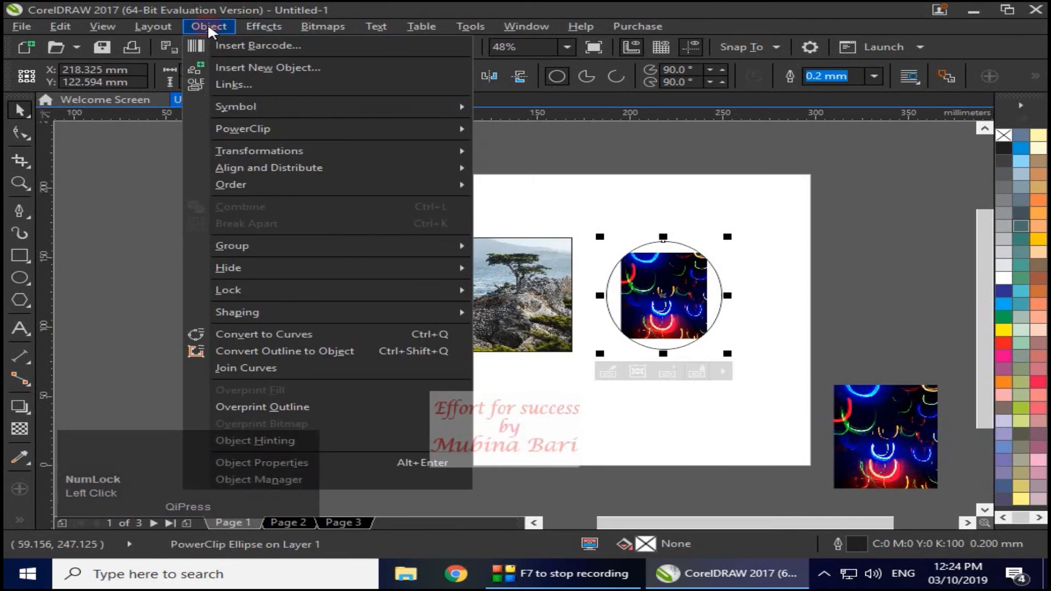
pyautogui.click(252, 130)
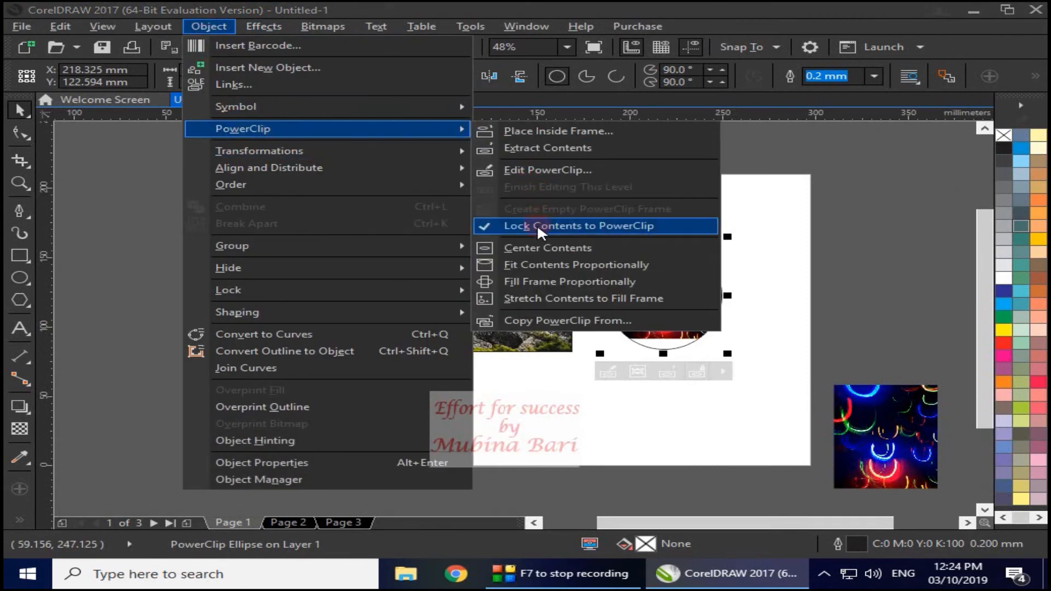
pyautogui.click(484, 232)
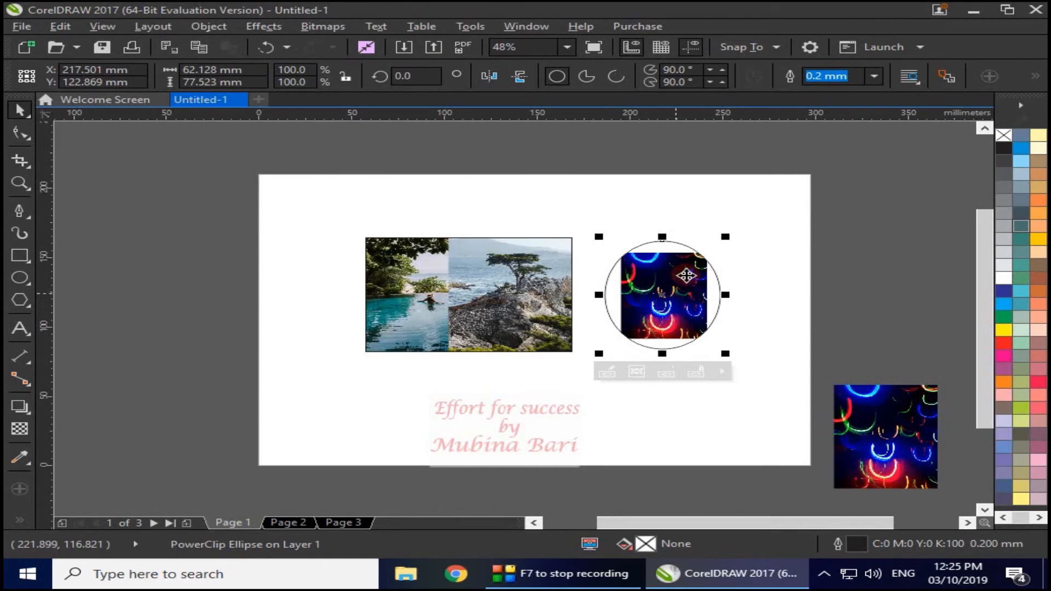
pyautogui.click(705, 376)
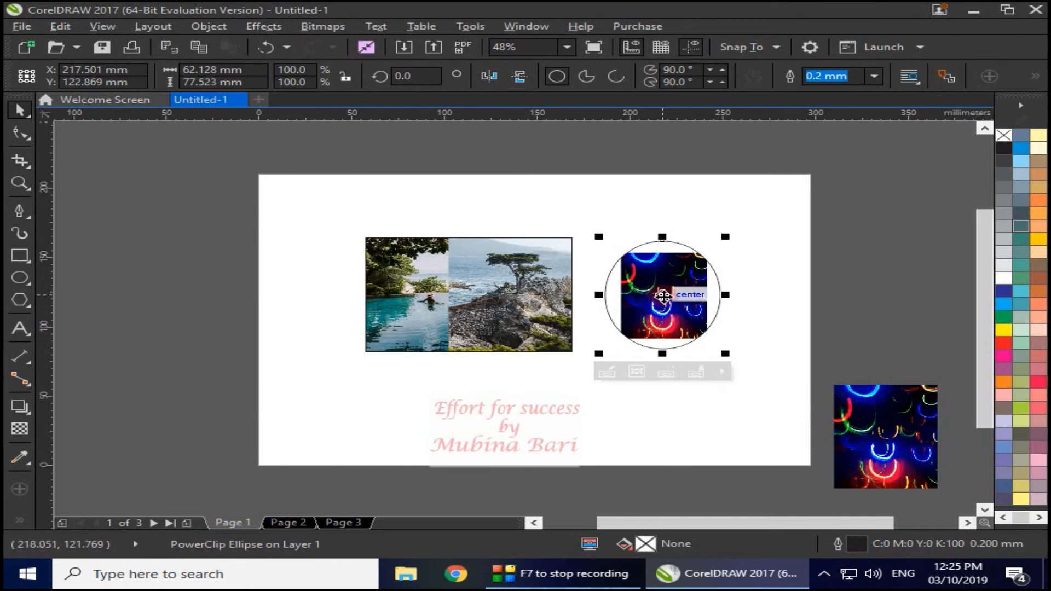
pyautogui.moveTo(663, 295); pyautogui.dragTo(709, 224)
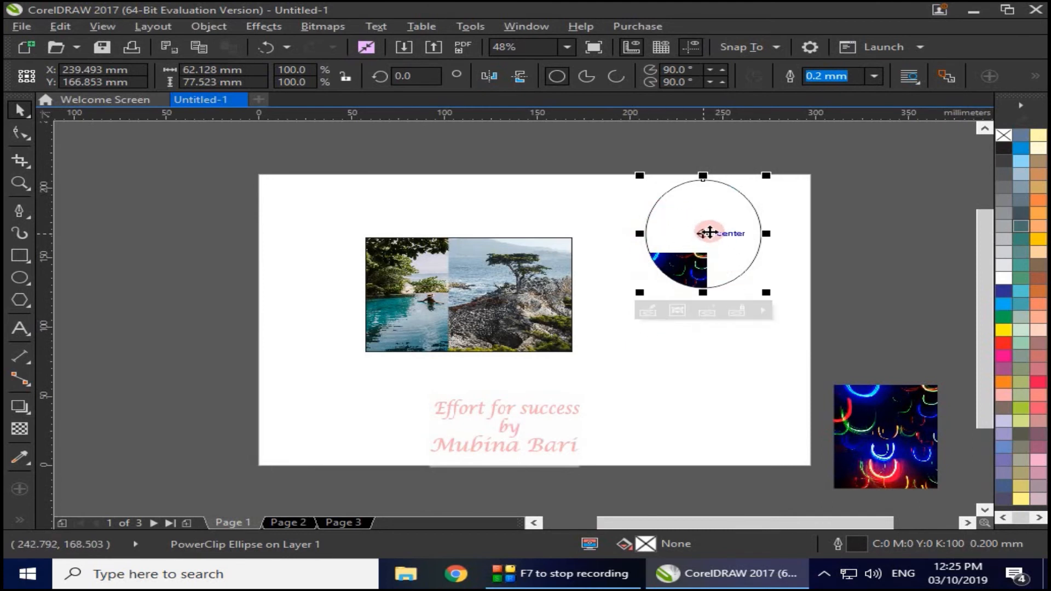
pyautogui.moveTo(710, 234); pyautogui.dragTo(670, 297)
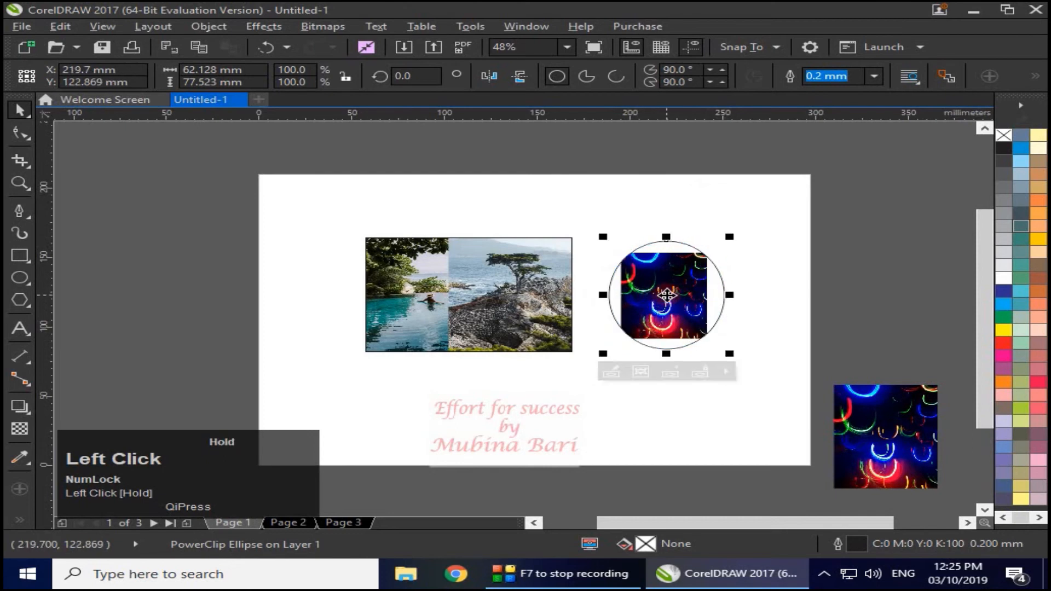
# - Lock the lights photo to the ellipse PowerClip again and move the frame with its contents slightly up and left
pyautogui.click(212, 25)
pyautogui.moveTo(241, 129)
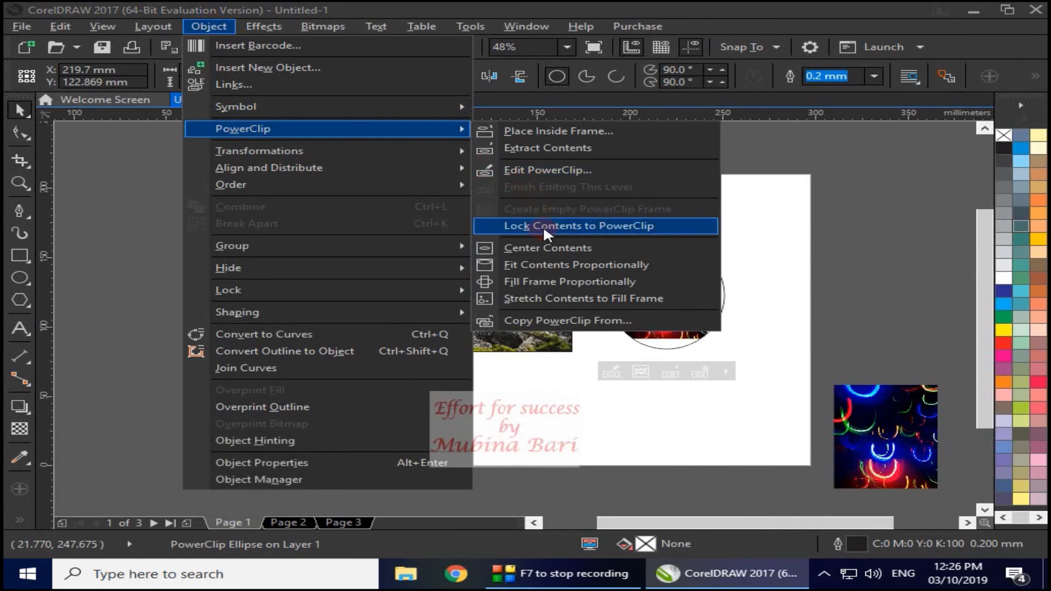
pyautogui.click(485, 225)
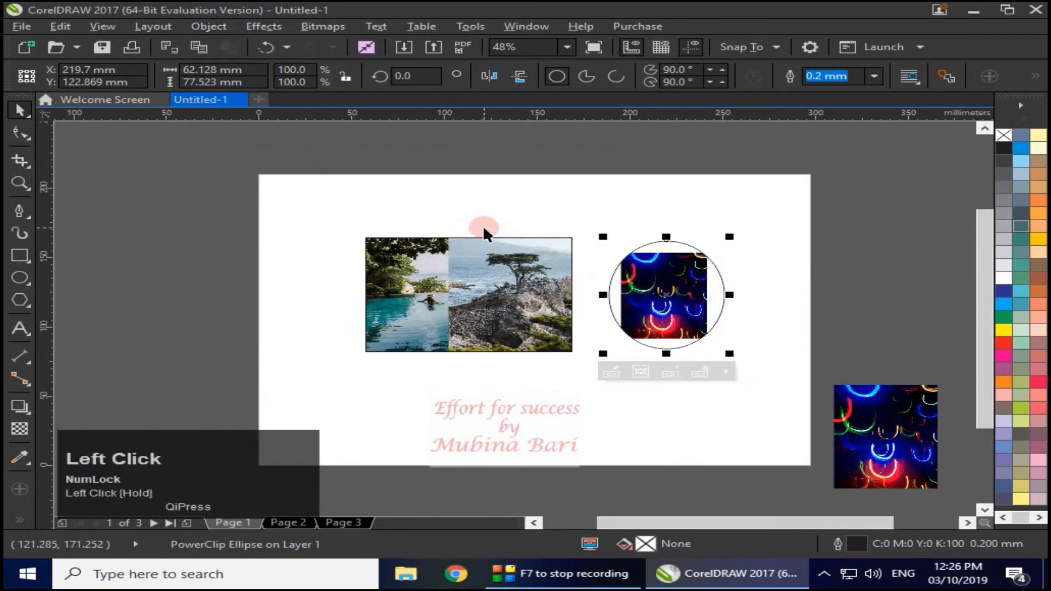
pyautogui.moveTo(664, 293)
pyautogui.mouseDown()
pyautogui.moveTo(689, 263)
pyautogui.moveTo(638, 282)
pyautogui.moveTo(733, 271)
pyautogui.moveTo(663, 303)
pyautogui.moveTo(690, 270)
pyautogui.moveTo(698, 275)
pyautogui.moveTo(657, 293)
pyautogui.mouseUp()
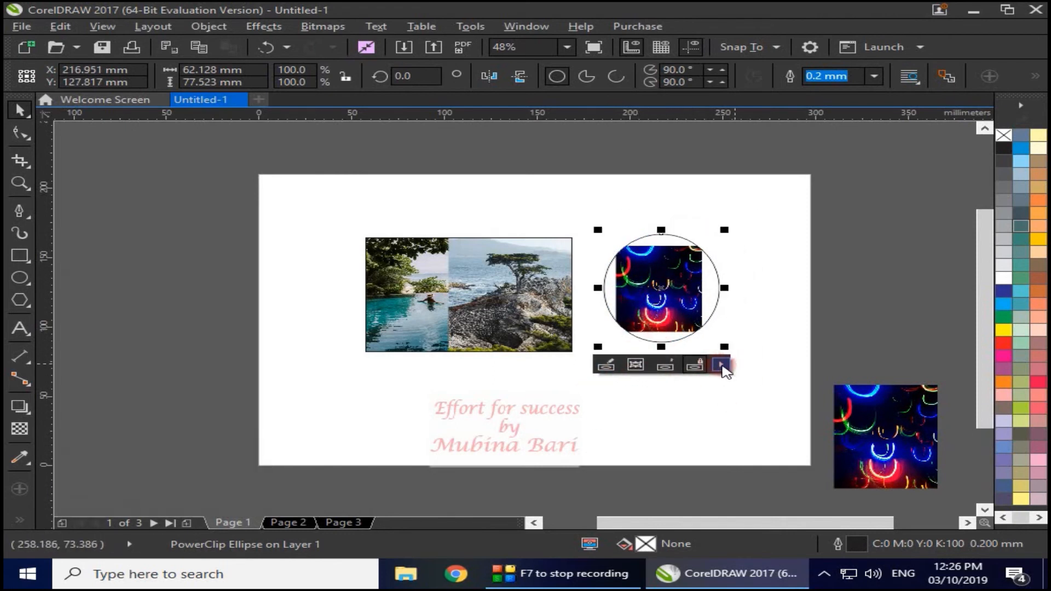
pyautogui.click(722, 366)
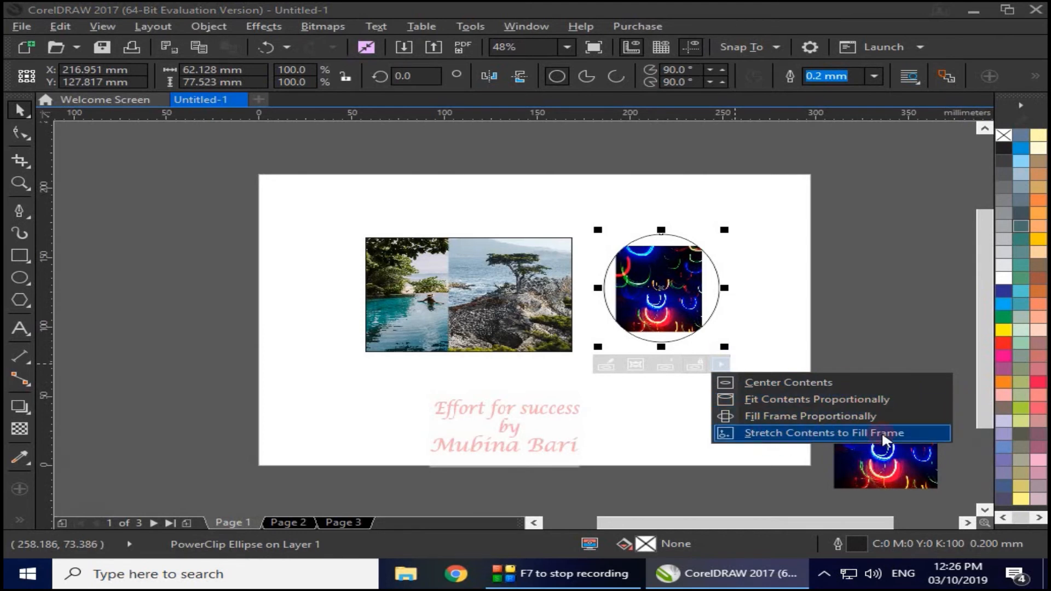
pyautogui.click(221, 28)
pyautogui.moveTo(280, 134)
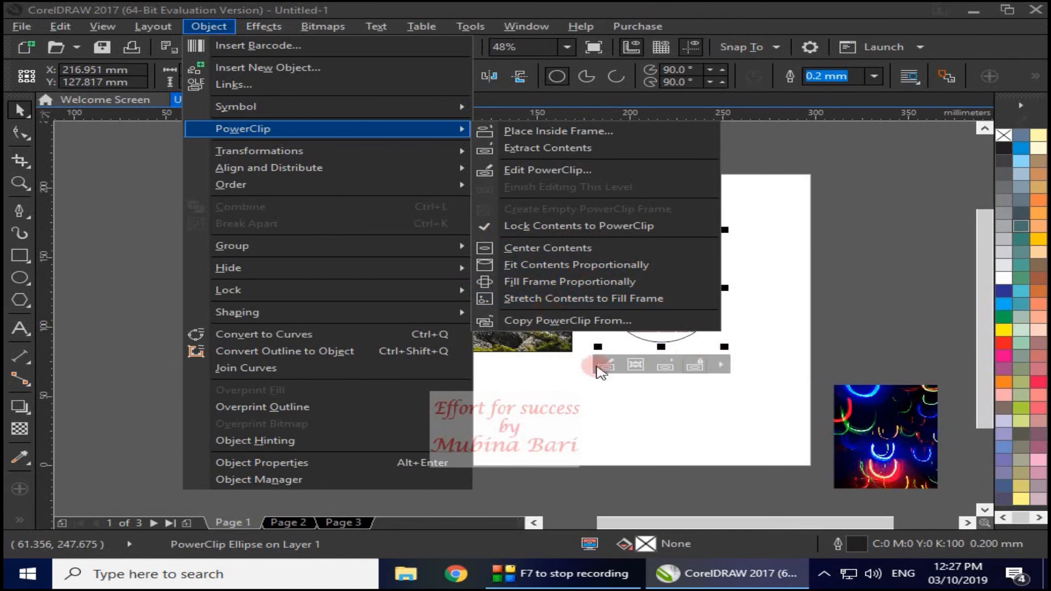
pyautogui.click(765, 310)
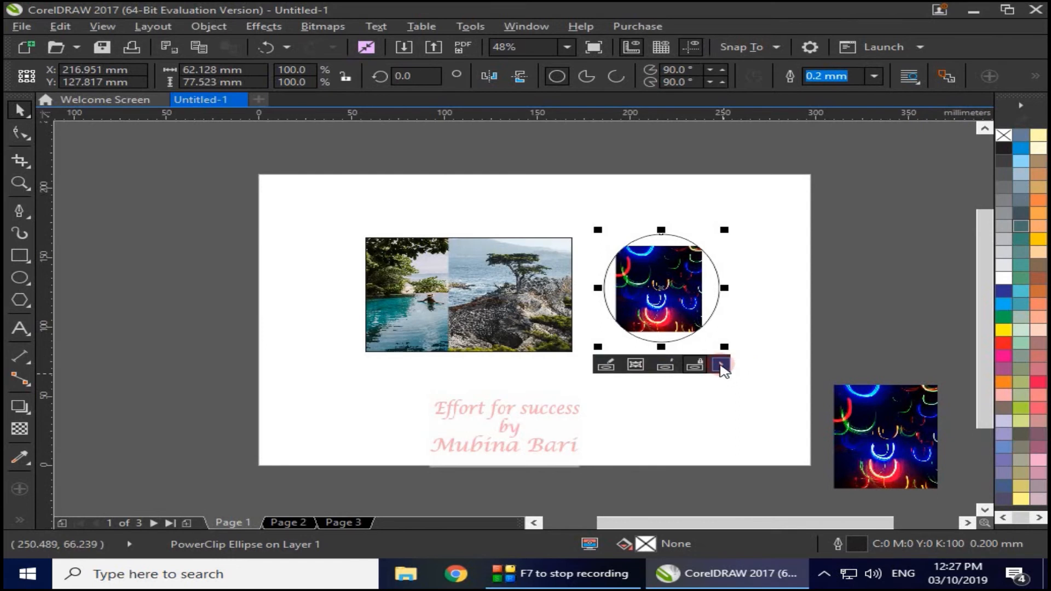
# - Center the lights photo within the ellipse PowerClip frame
pyautogui.click(721, 366)
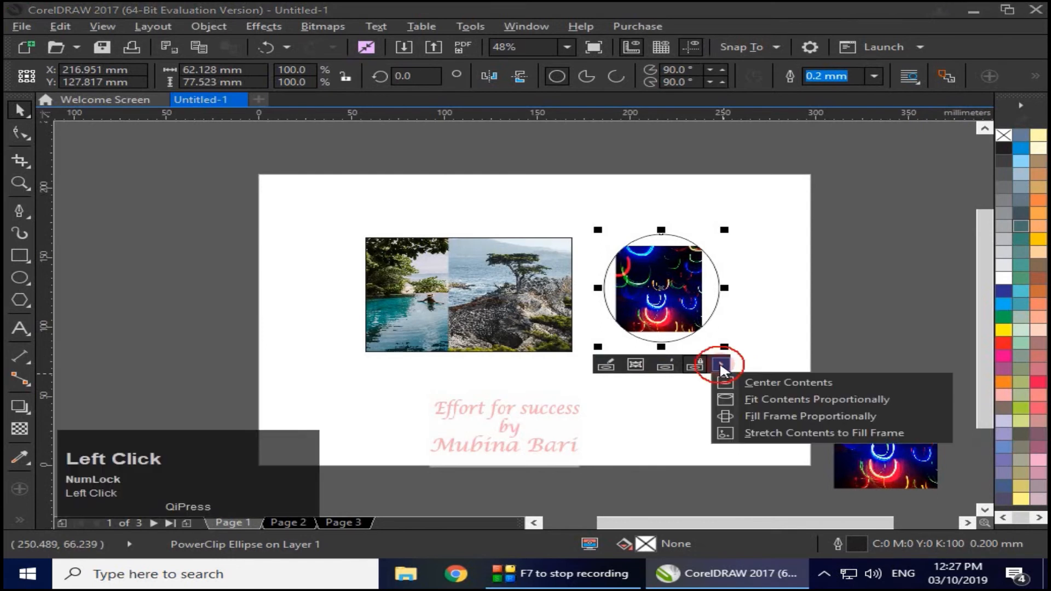
pyautogui.click(760, 383)
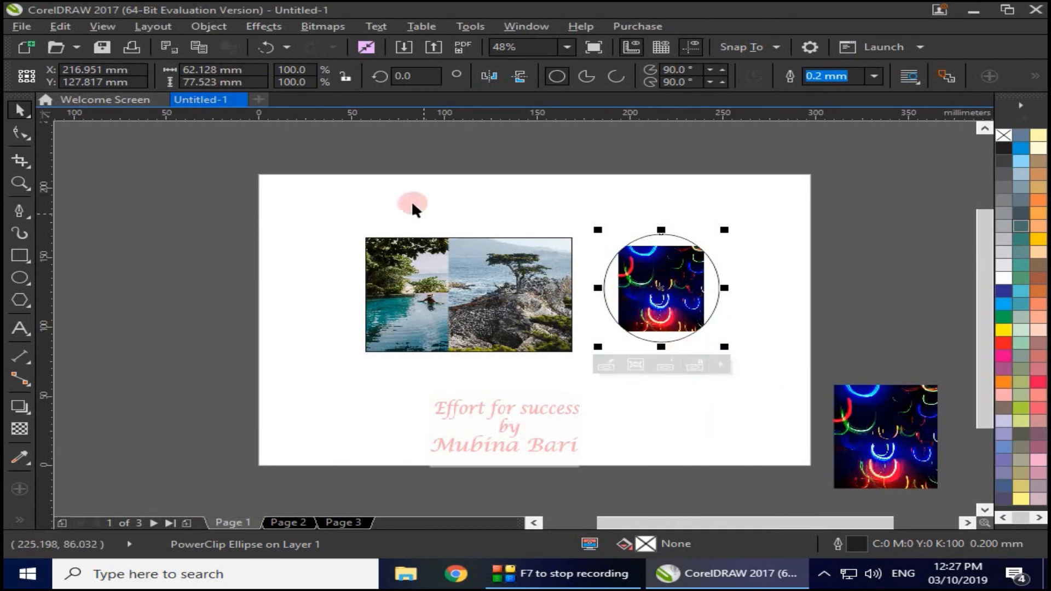
# - Unlock the centered lights photo from the ellipse PowerClip and move only the frame about 19 mm right and 4 mm up
pyautogui.click(208, 26)
pyautogui.moveTo(438, 128)
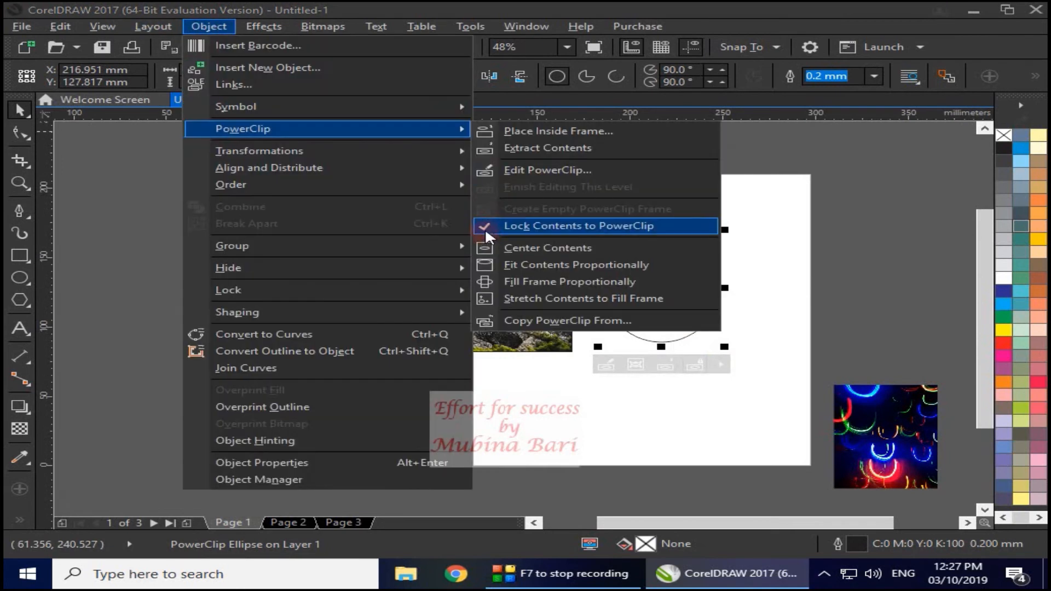
pyautogui.click(484, 225)
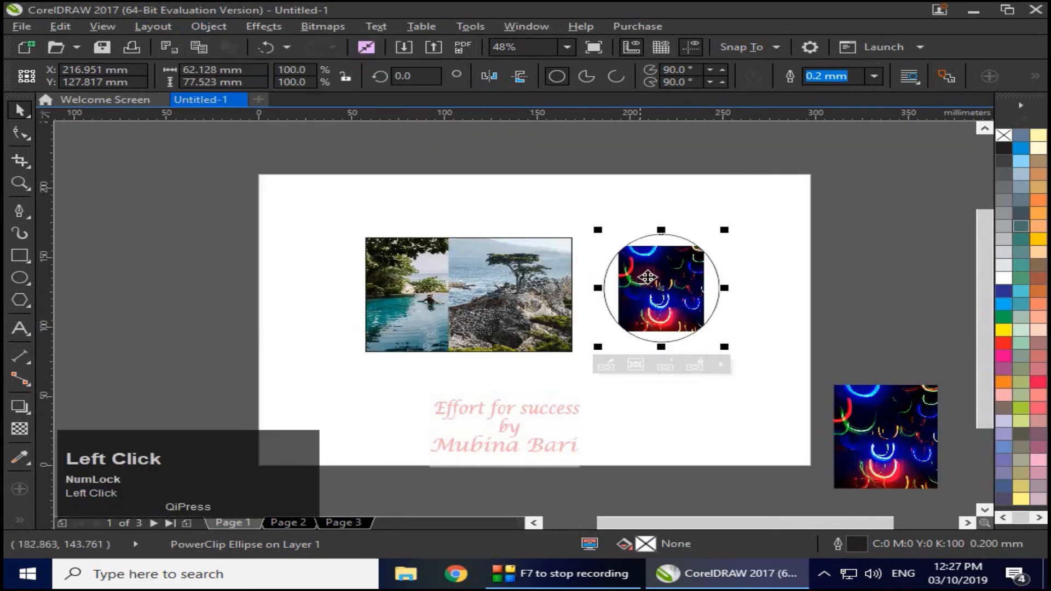
pyautogui.moveTo(661, 286); pyautogui.dragTo(696, 281)
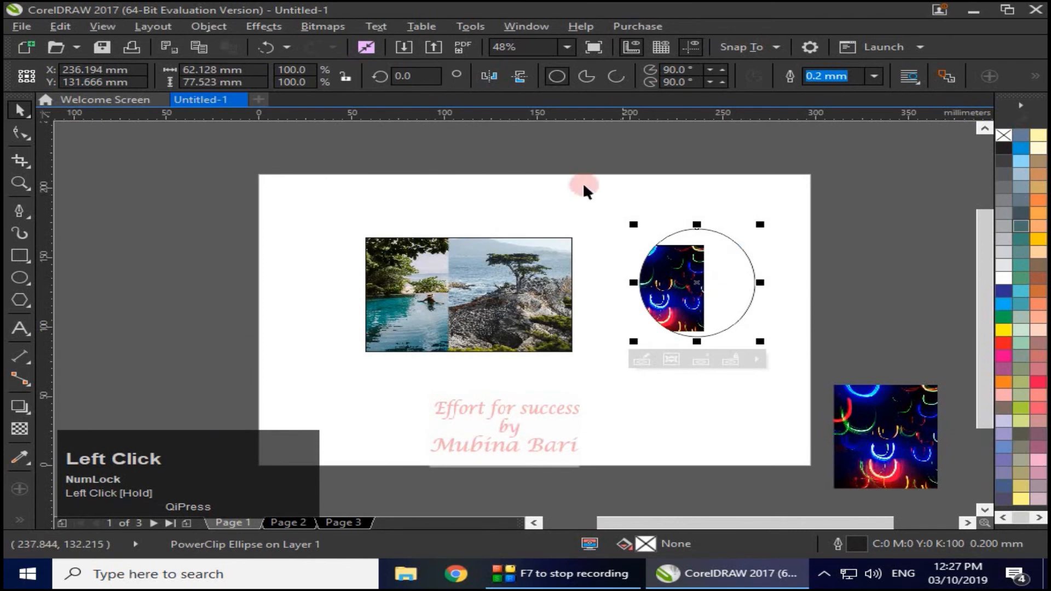
# - Center the lights photo in the ellipse PowerClip frame and fit the contents proportionally
pyautogui.click(757, 361)
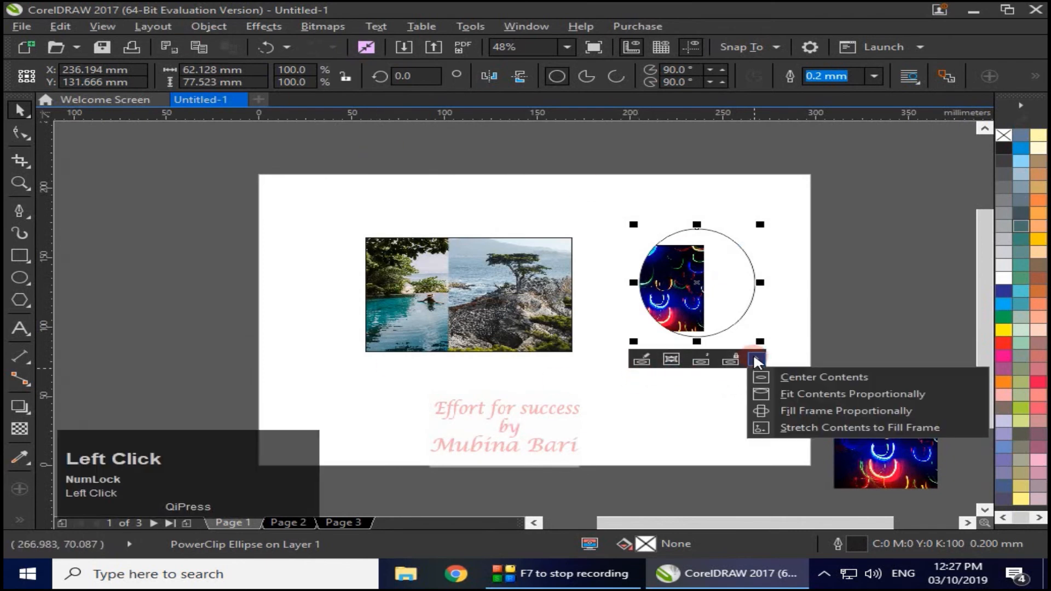
pyautogui.click(821, 378)
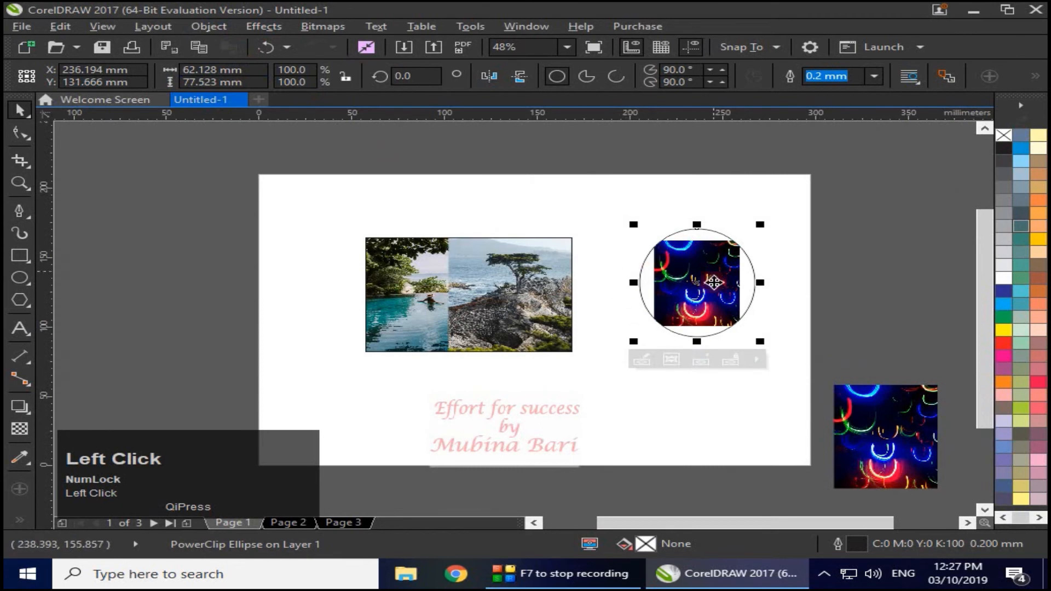
pyautogui.click(756, 360)
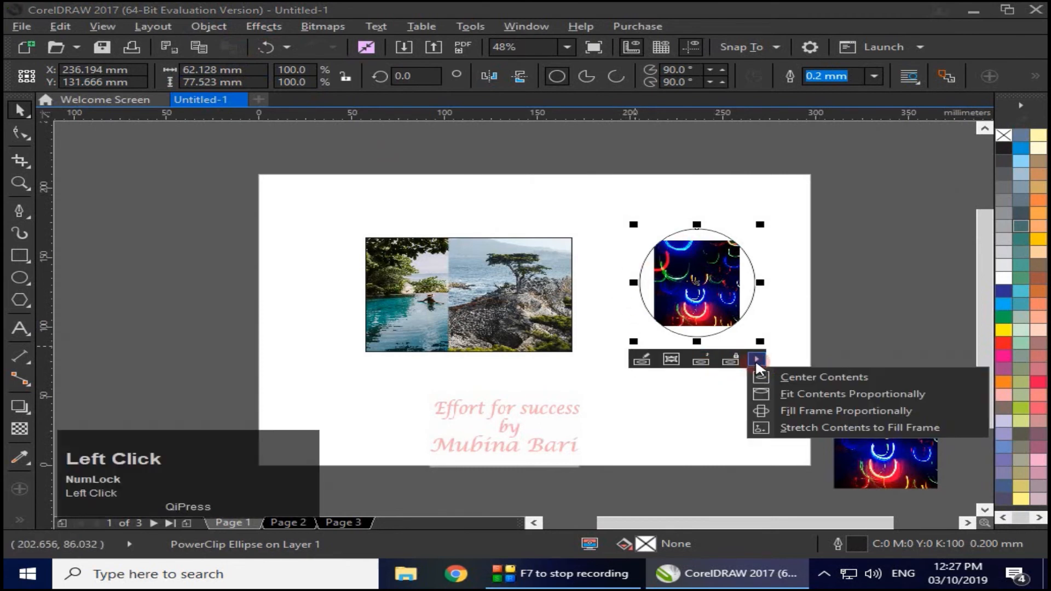
pyautogui.click(815, 398)
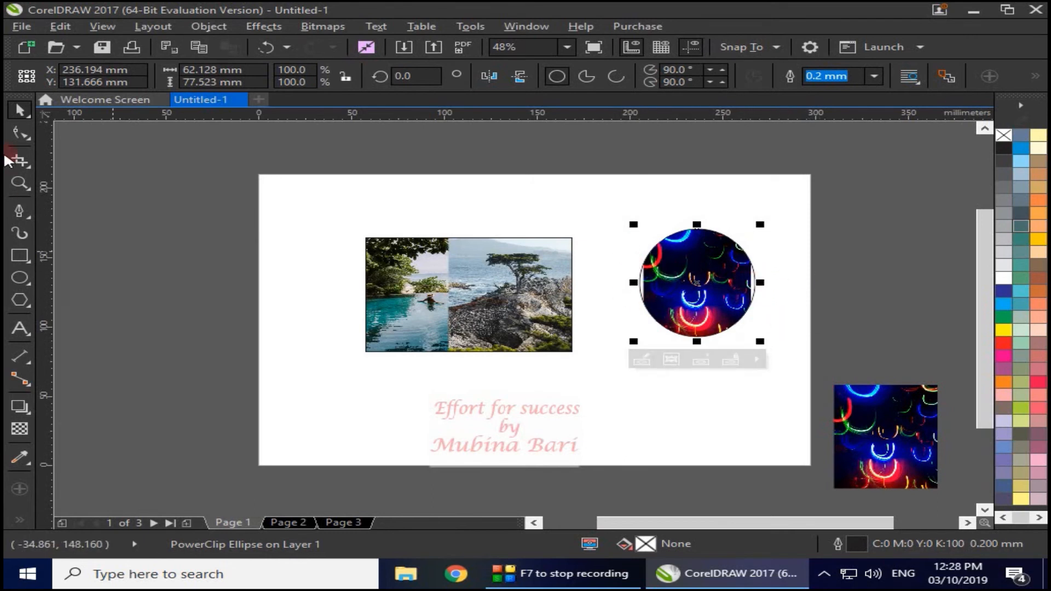
# - Inspect the gap at the ellipse's edge and make the lights photo fill the ellipse frame proportionally
pyautogui.click(20, 183)
pyautogui.moveTo(610, 250); pyautogui.dragTo(674, 310)
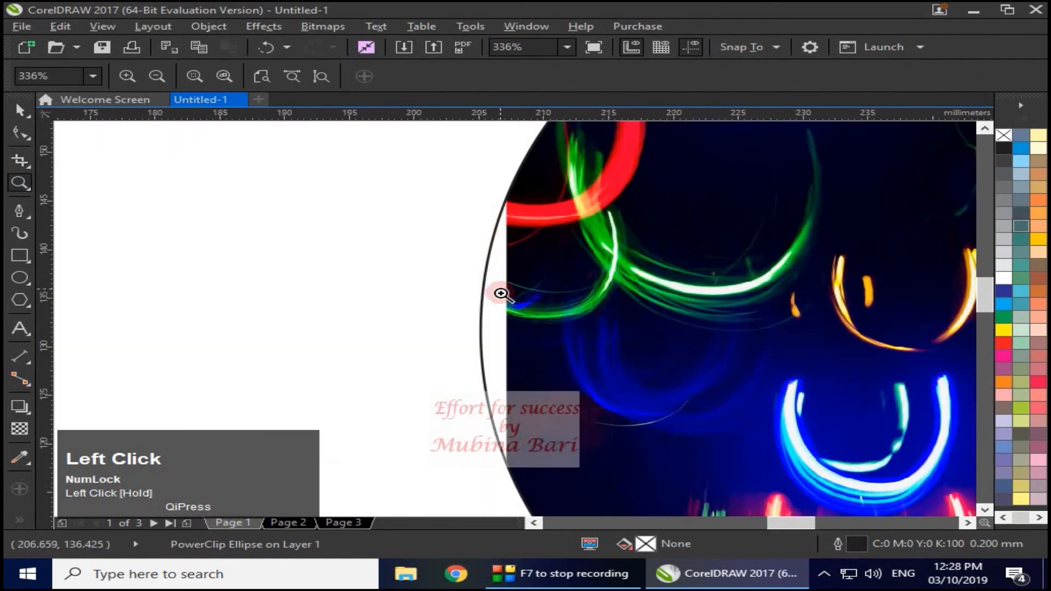
pyautogui.click(262, 77)
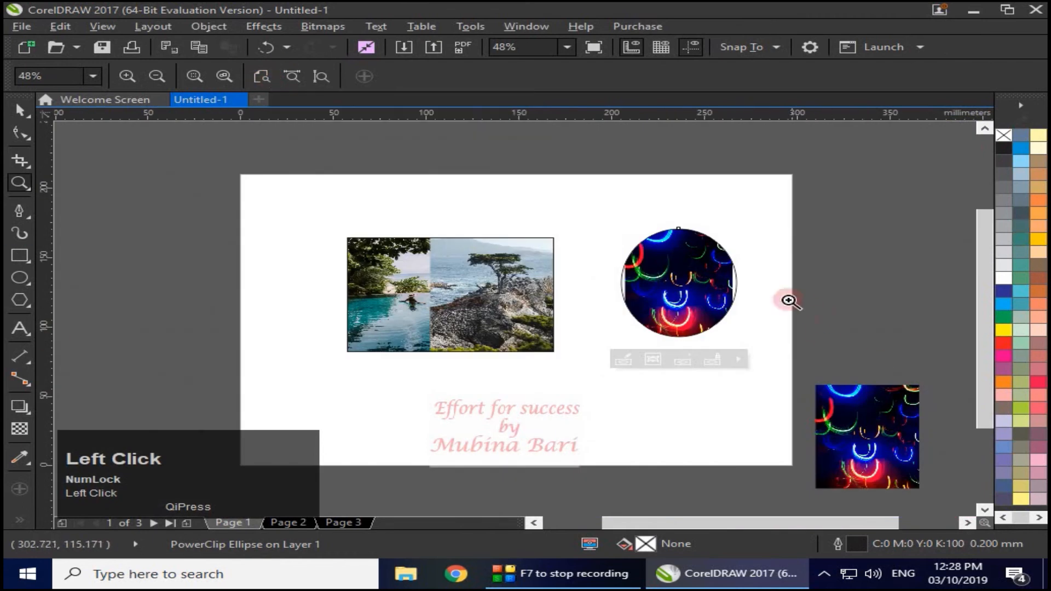
pyautogui.click(738, 359)
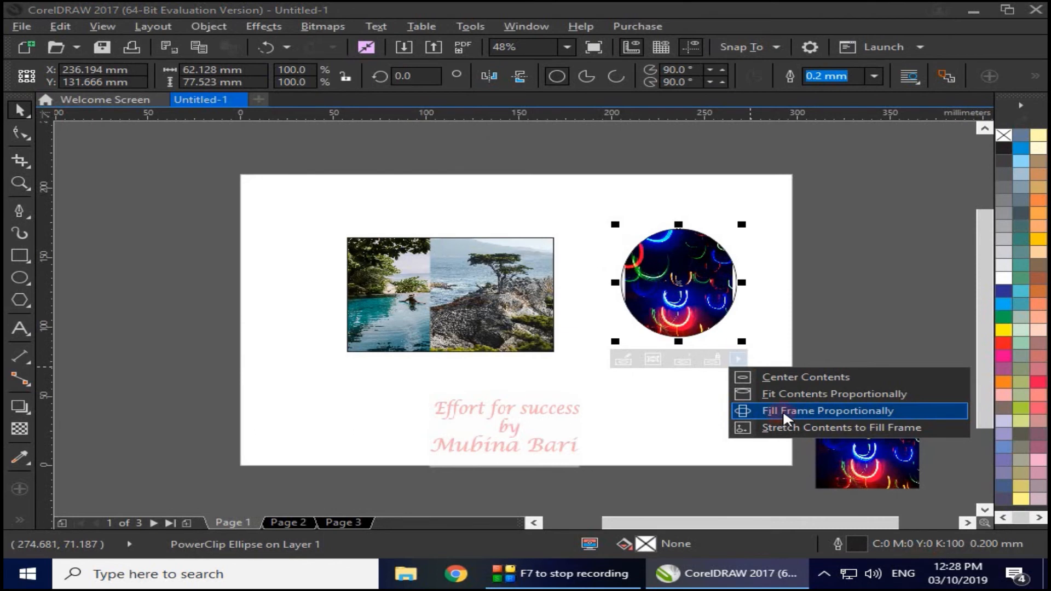
pyautogui.click(784, 415)
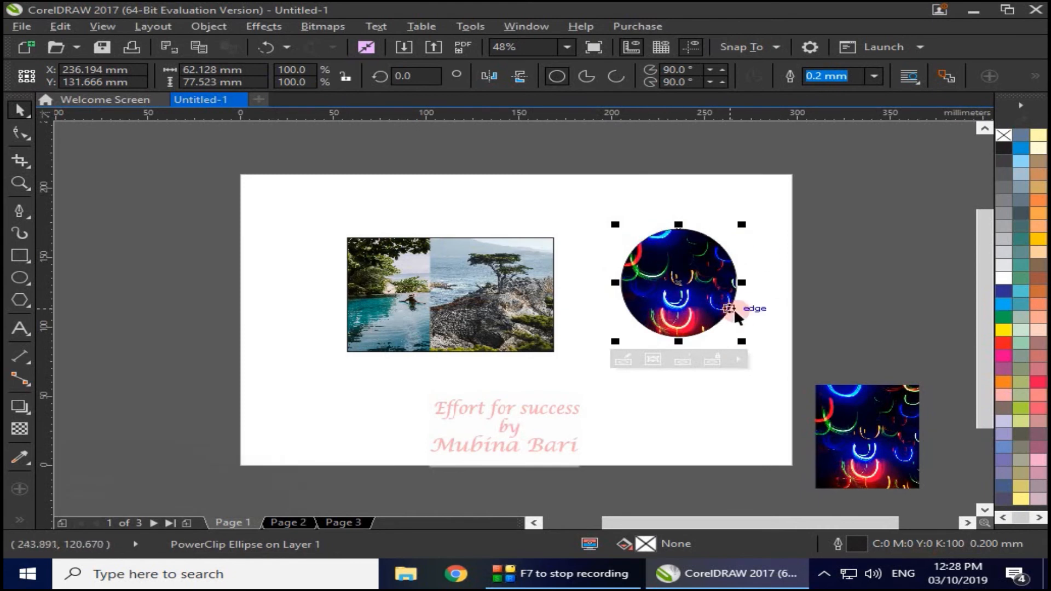
pyautogui.click(739, 361)
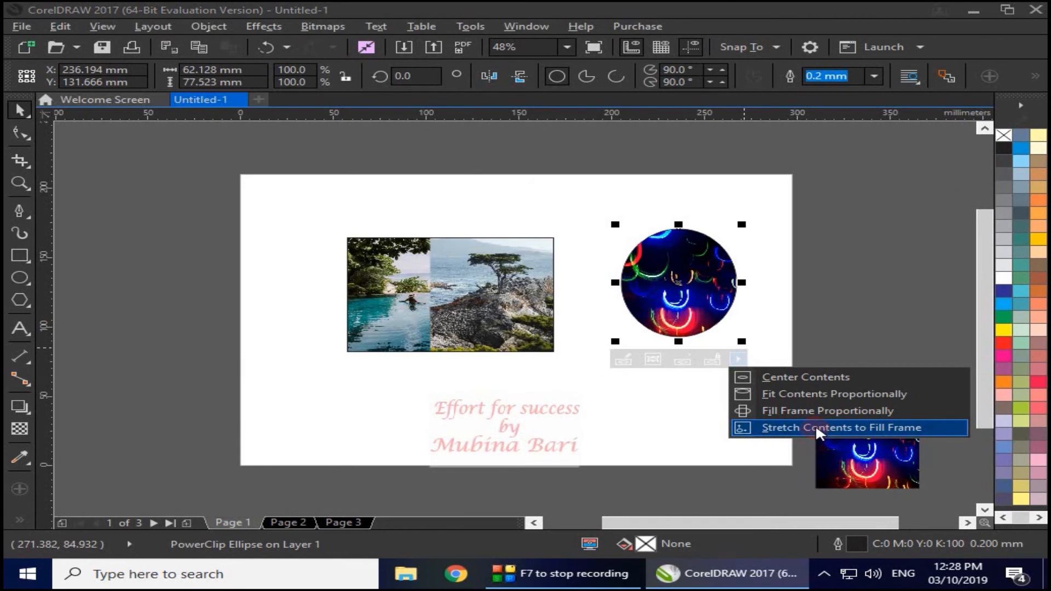
# - Draw a rectangle about 119 × 43 mm below the landscape PowerClip and place the loose lights photo inside it with PowerClip
pyautogui.click(19, 255)
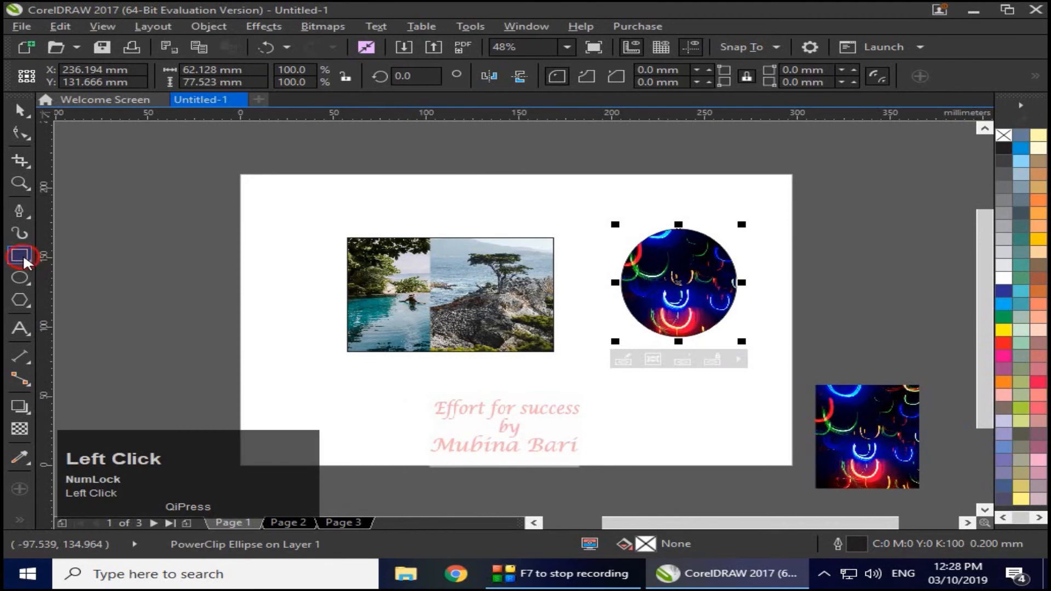
pyautogui.moveTo(352, 379); pyautogui.dragTo(574, 438)
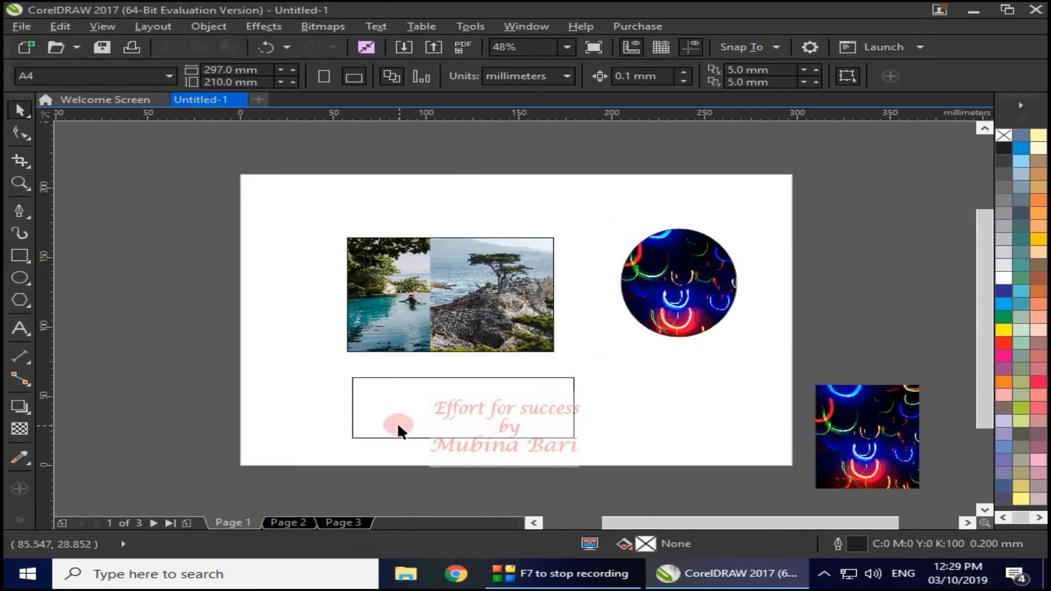
pyautogui.click(873, 441)
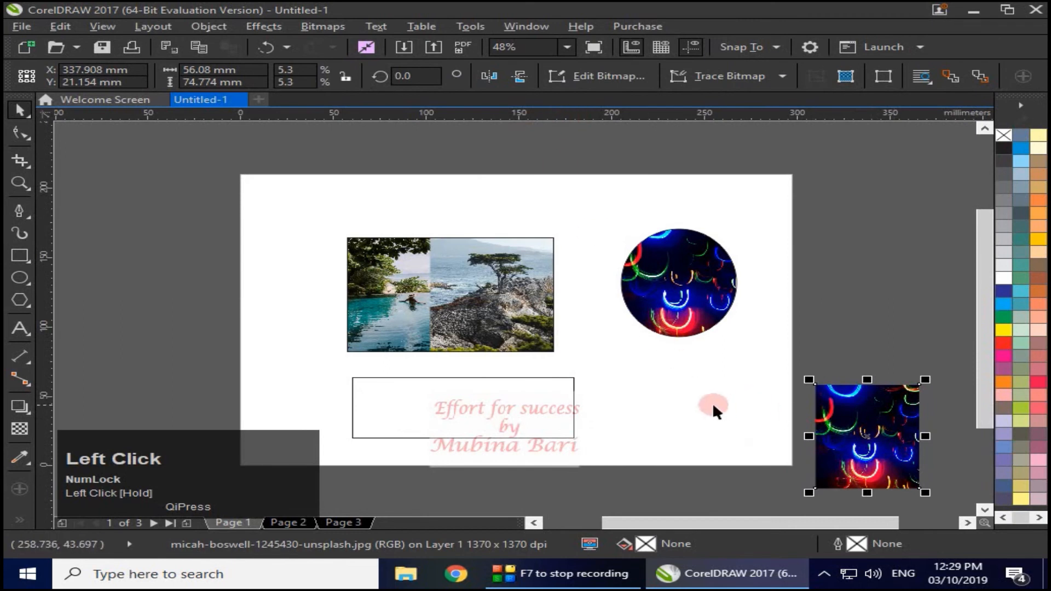
pyautogui.rightClick(824, 416)
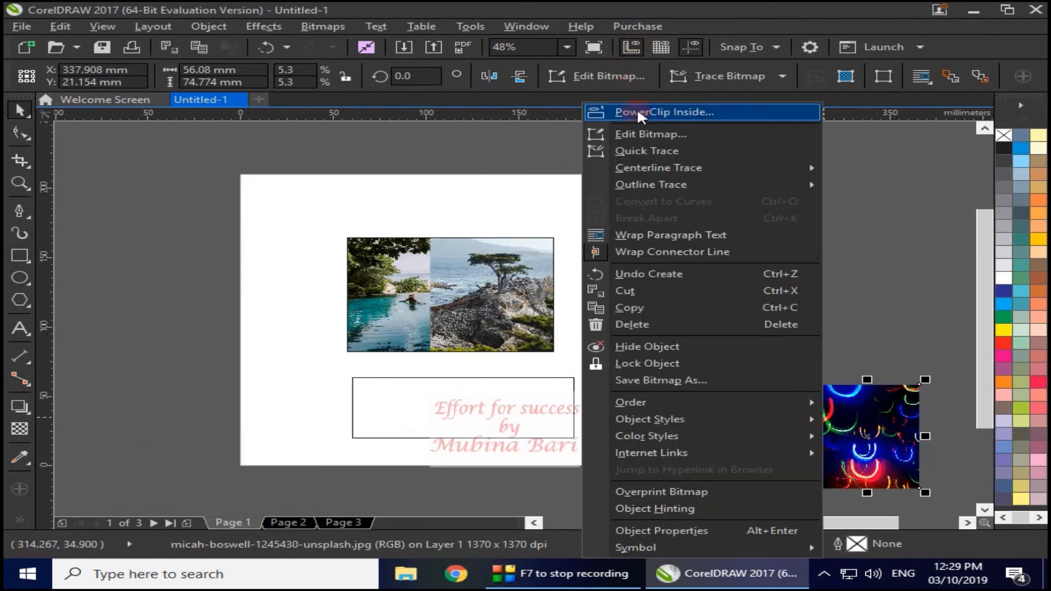
pyautogui.click(636, 107)
pyautogui.click(679, 283)
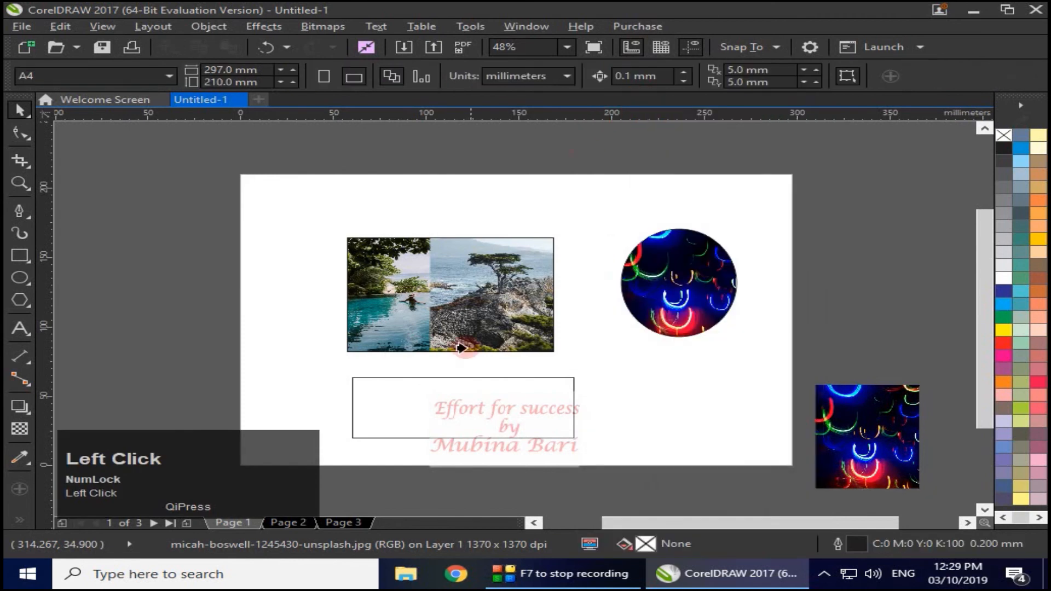
pyautogui.click(421, 391)
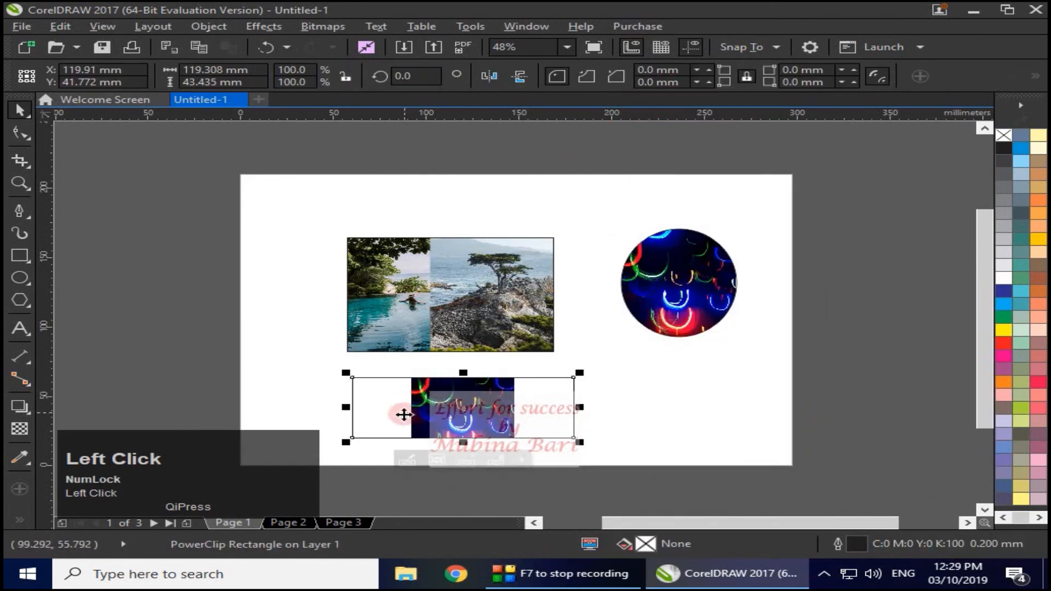
# - Stretch the lights photo to fill the new rectangle PowerClip frame
pyautogui.click(523, 461)
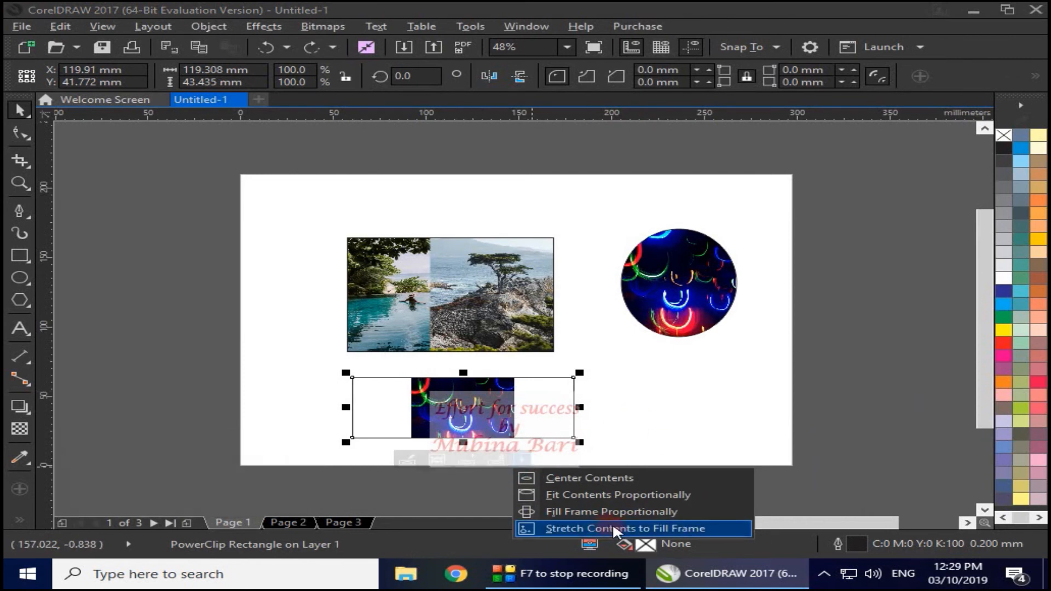
pyautogui.click(619, 530)
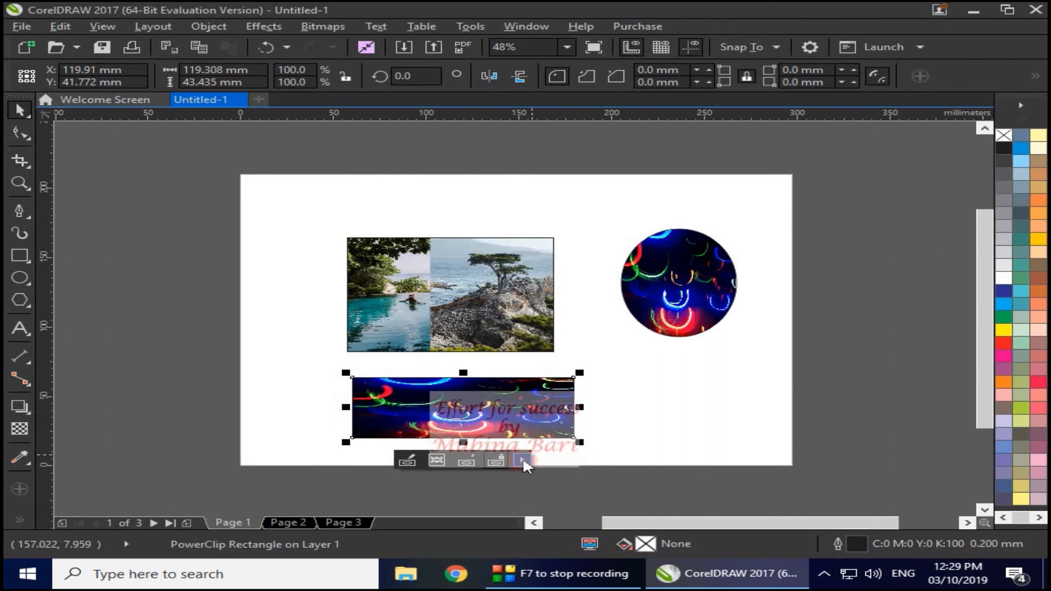
# - Copy the PowerClip contents of the landscape rectangle into the ellipse frame
pyautogui.click(769, 320)
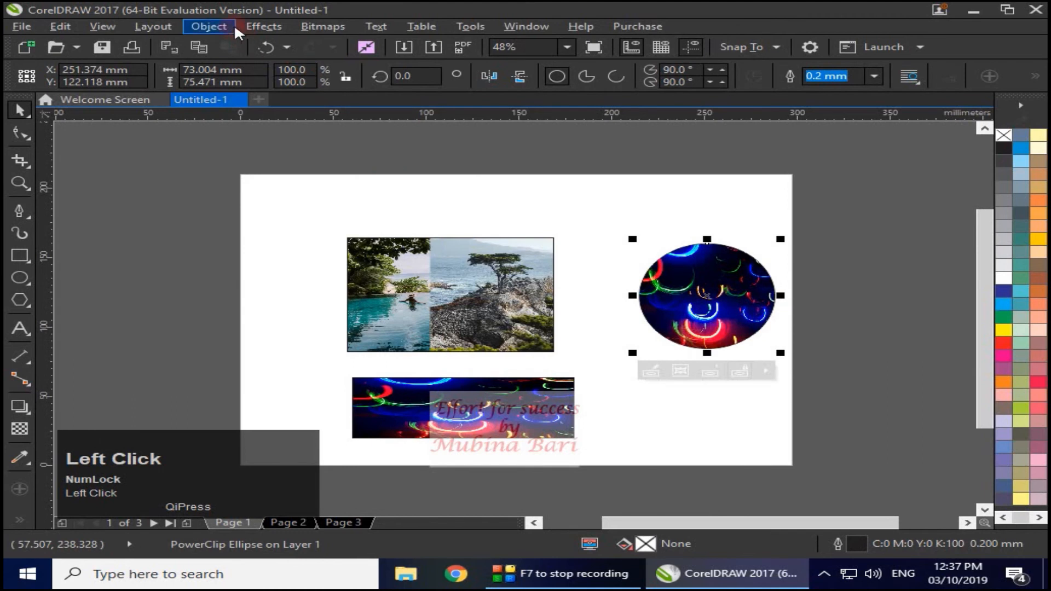
pyautogui.click(211, 26)
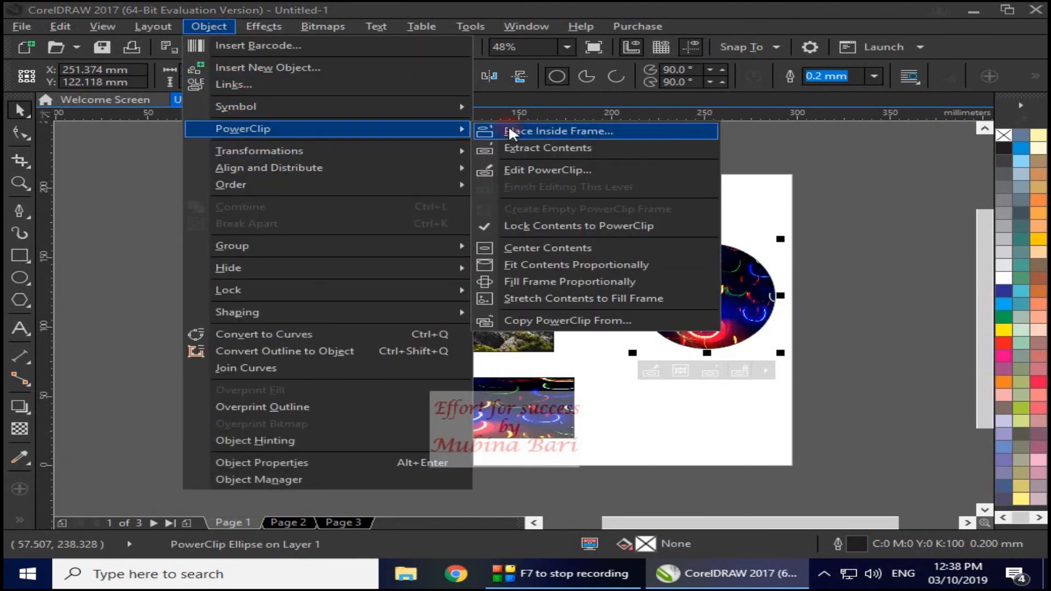
pyautogui.click(540, 320)
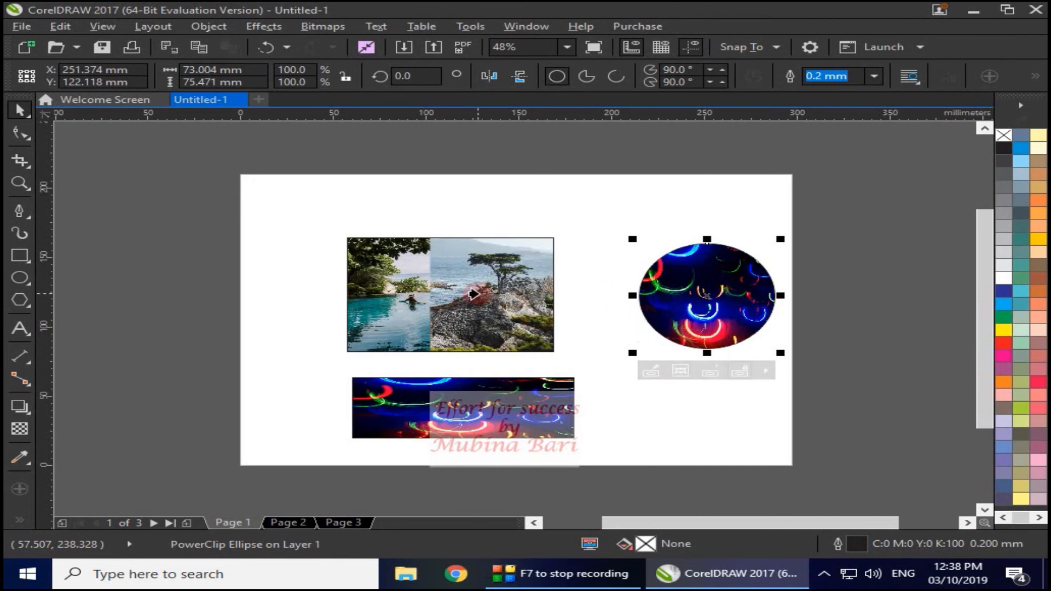
pyautogui.click(438, 297)
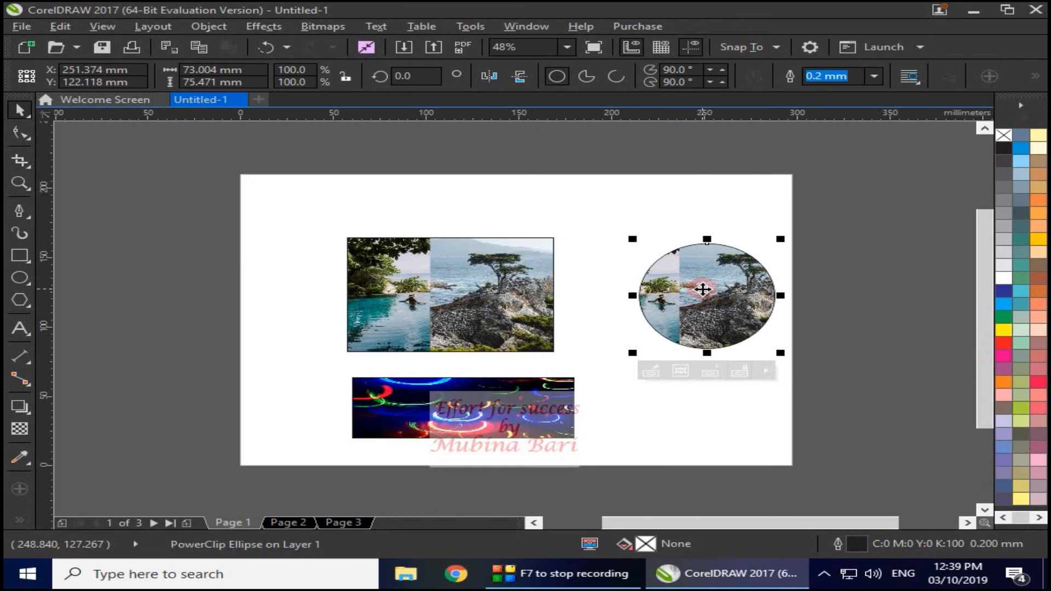
# - Trace the light heart in page 2's night photo with a closed Pen curve about 24 × 24 mm, and move it aside and back
pyautogui.click(271, 521)
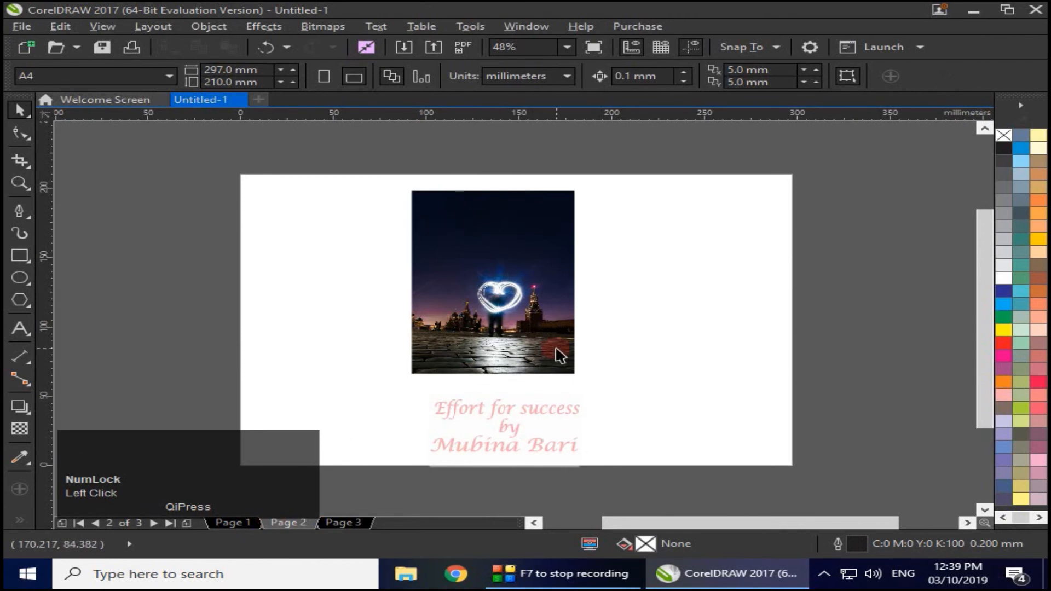
pyautogui.click(22, 213)
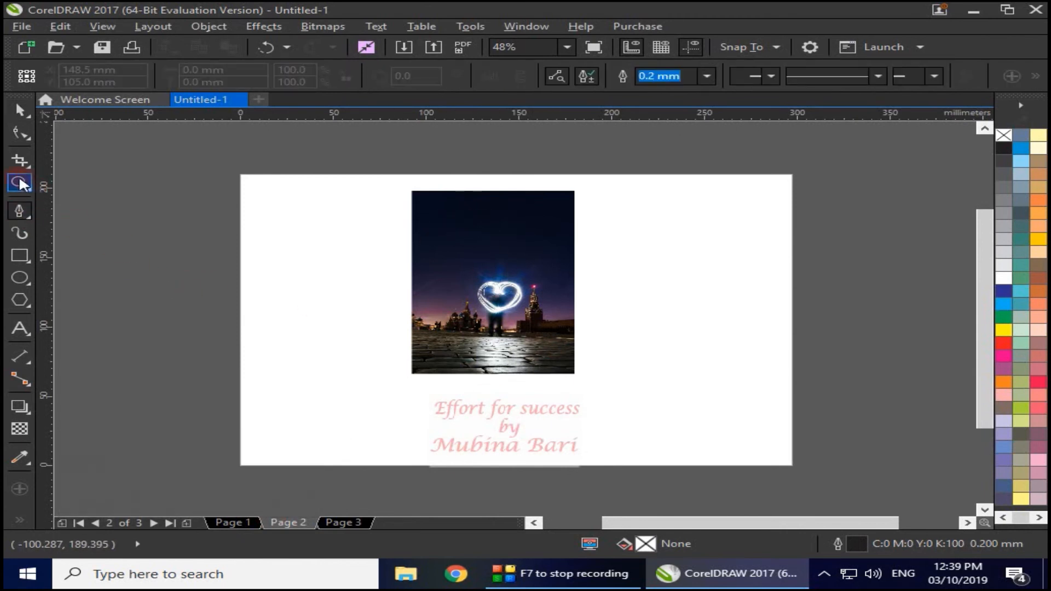
pyautogui.click(20, 183)
pyautogui.moveTo(437, 247); pyautogui.dragTo(584, 354)
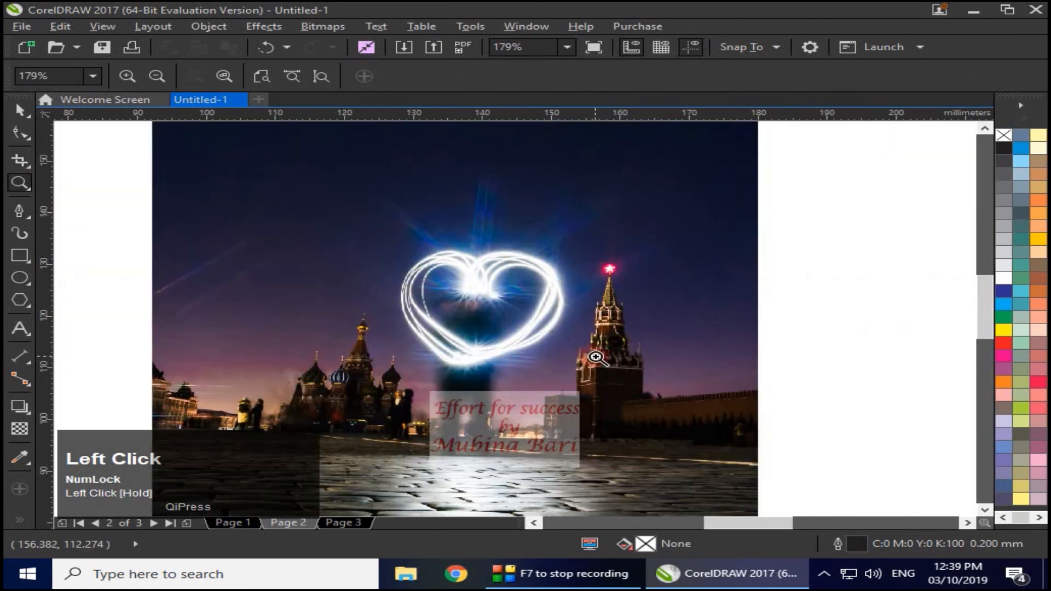
pyautogui.click(14, 216)
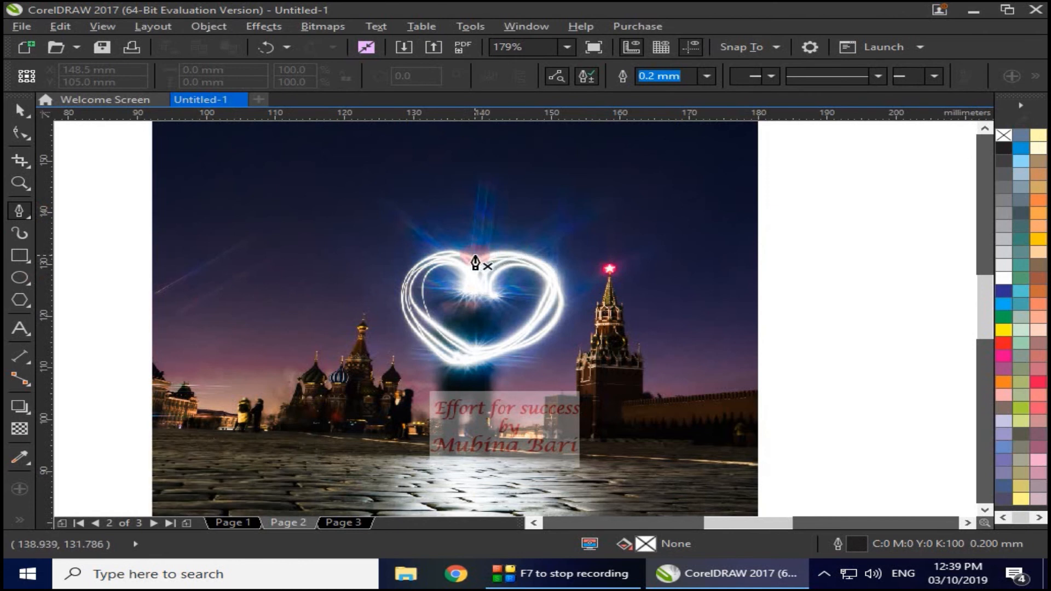
pyautogui.click(475, 256)
pyautogui.moveTo(565, 284); pyautogui.dragTo(579, 342)
pyautogui.click(454, 375)
pyautogui.moveTo(399, 317); pyautogui.dragTo(397, 232)
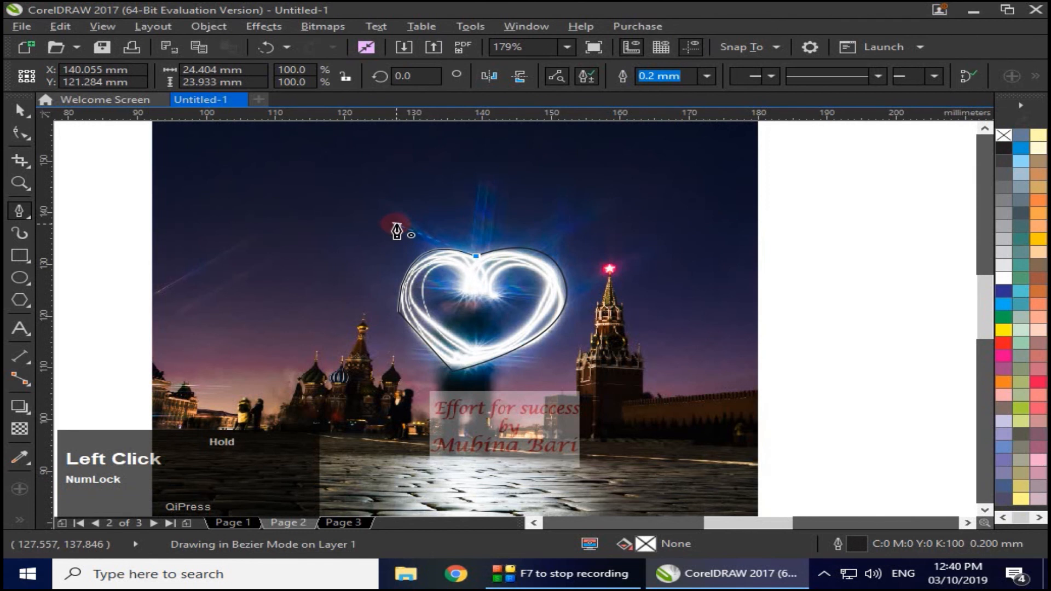
pyautogui.click(476, 252)
pyautogui.click(19, 112)
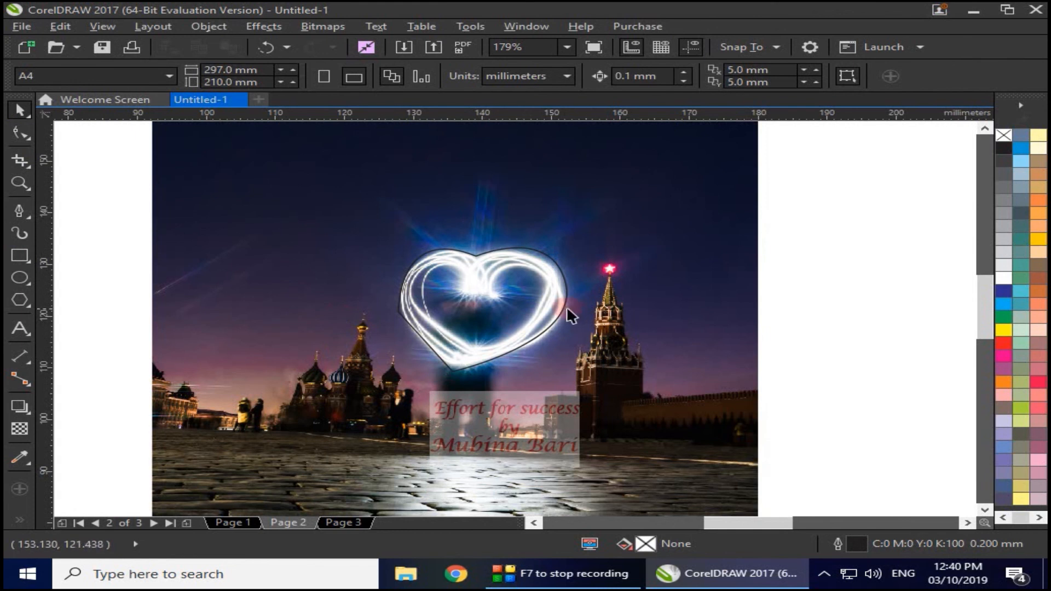
pyautogui.moveTo(566, 300); pyautogui.dragTo(923, 298)
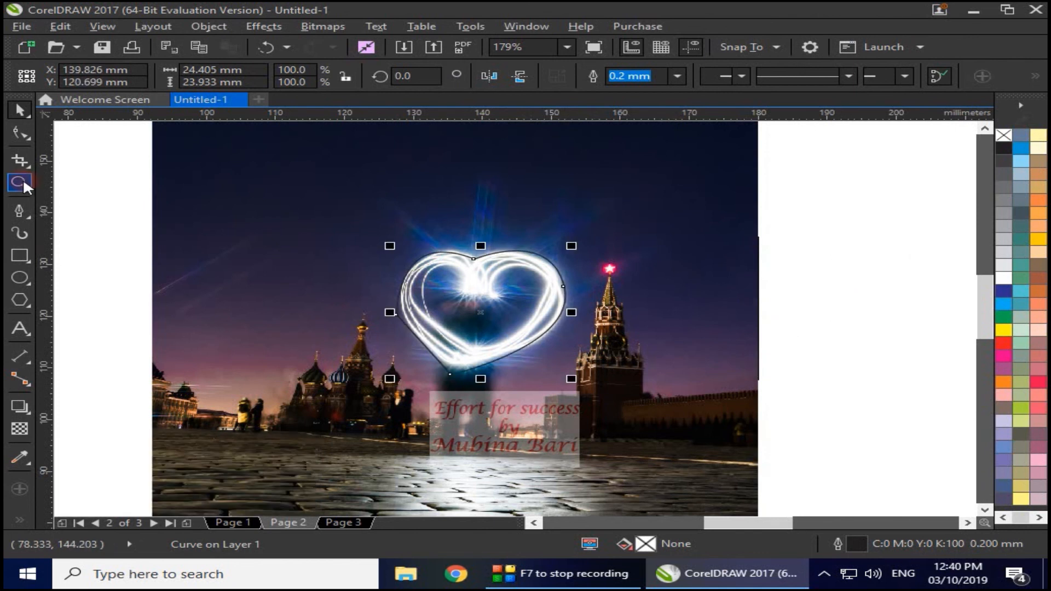
# - Set the heart curve's outline color to red (C0 M100 Y100 K0) and deselect it
pyautogui.click(20, 181)
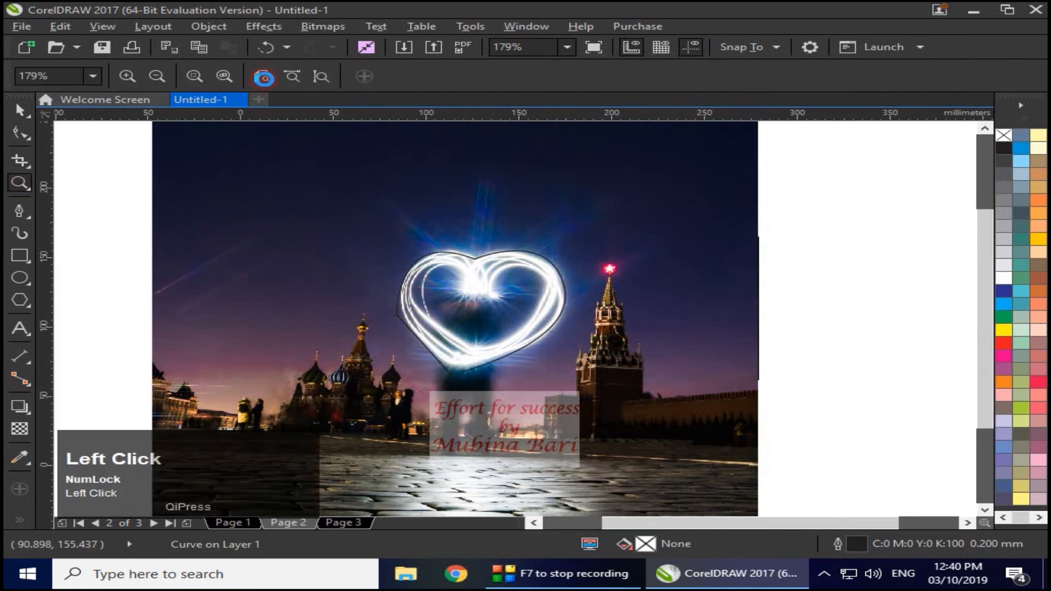
pyautogui.click(263, 76)
pyautogui.click(19, 110)
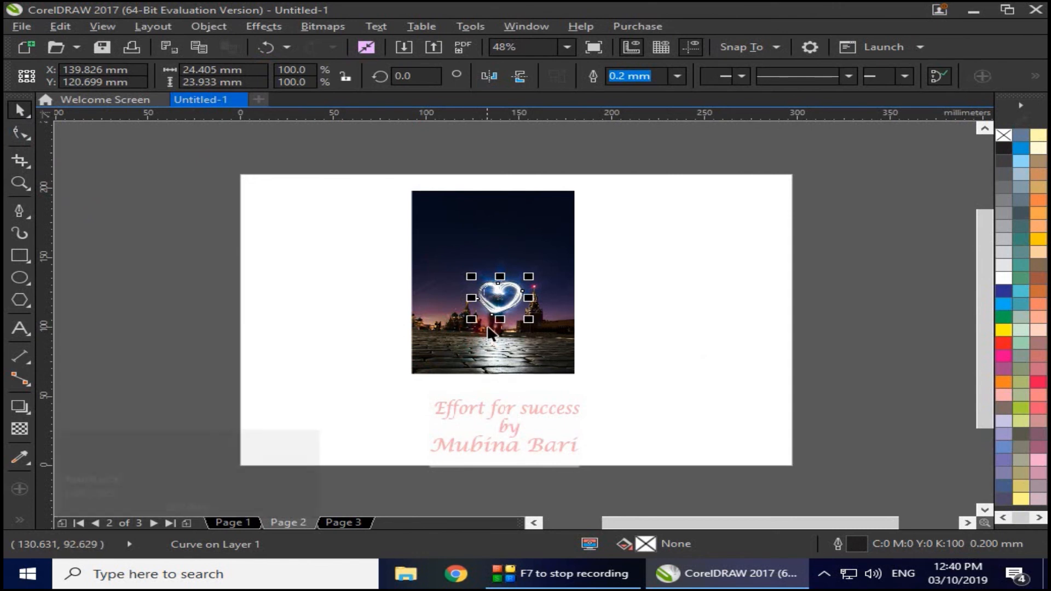
pyautogui.rightClick(1007, 340)
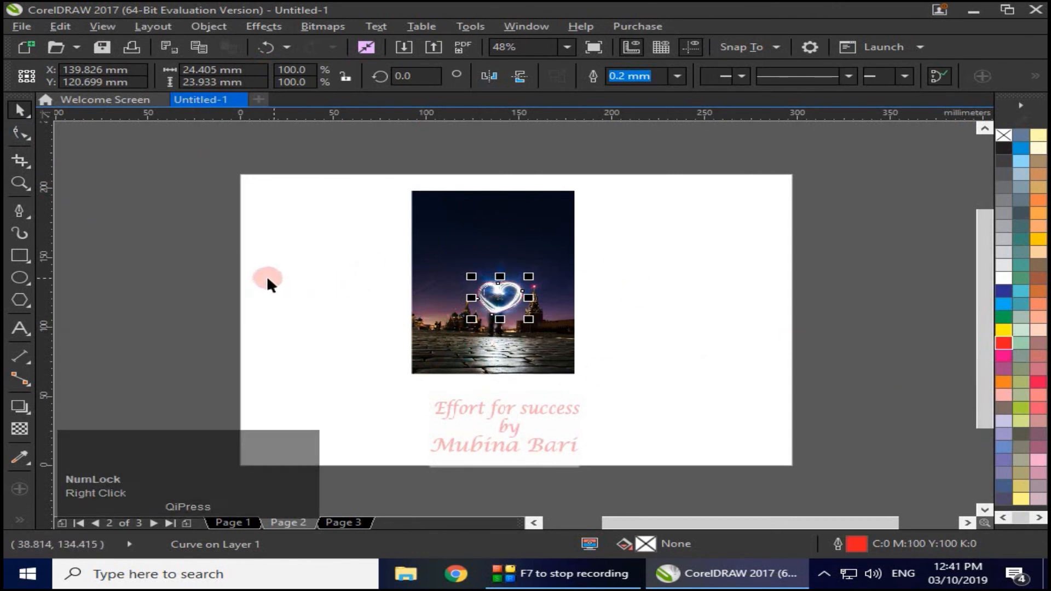
pyautogui.click(213, 278)
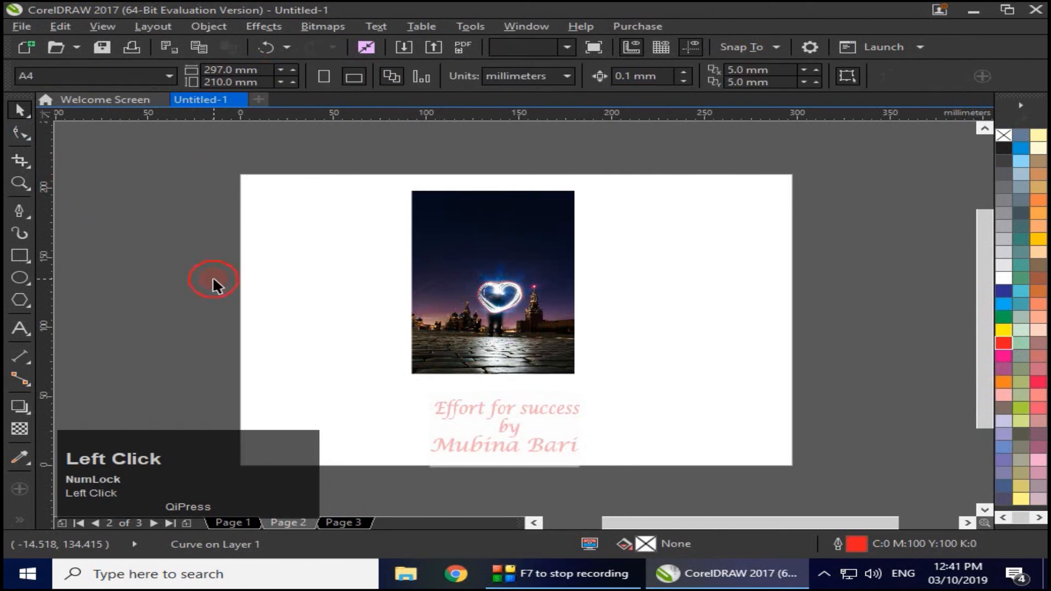
# - Try clipping the night photo inside the red heart curve with PowerClip, and undo the clip
pyautogui.click(549, 363)
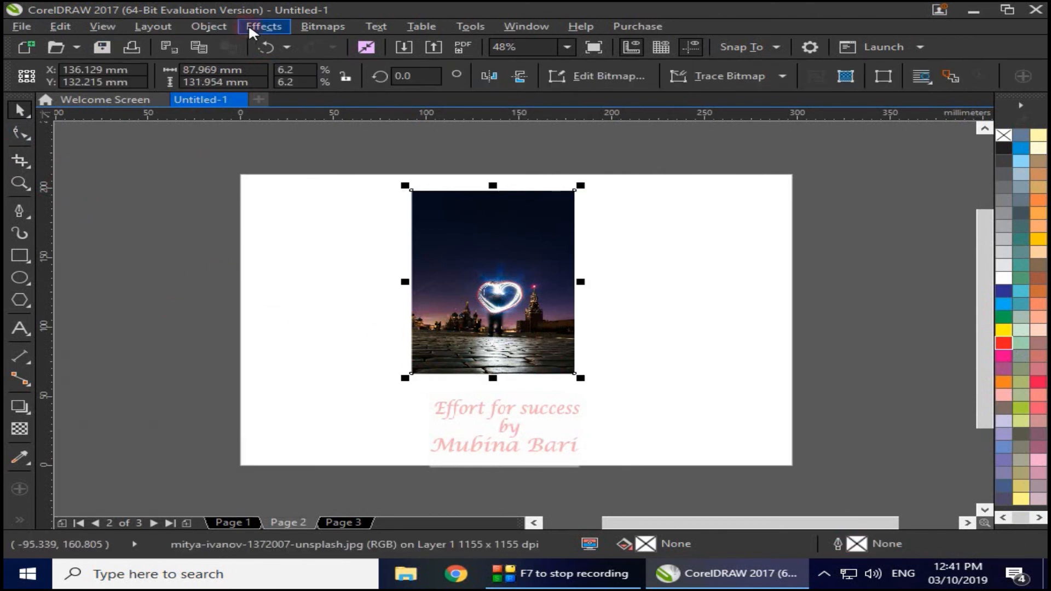
pyautogui.rightClick(442, 289)
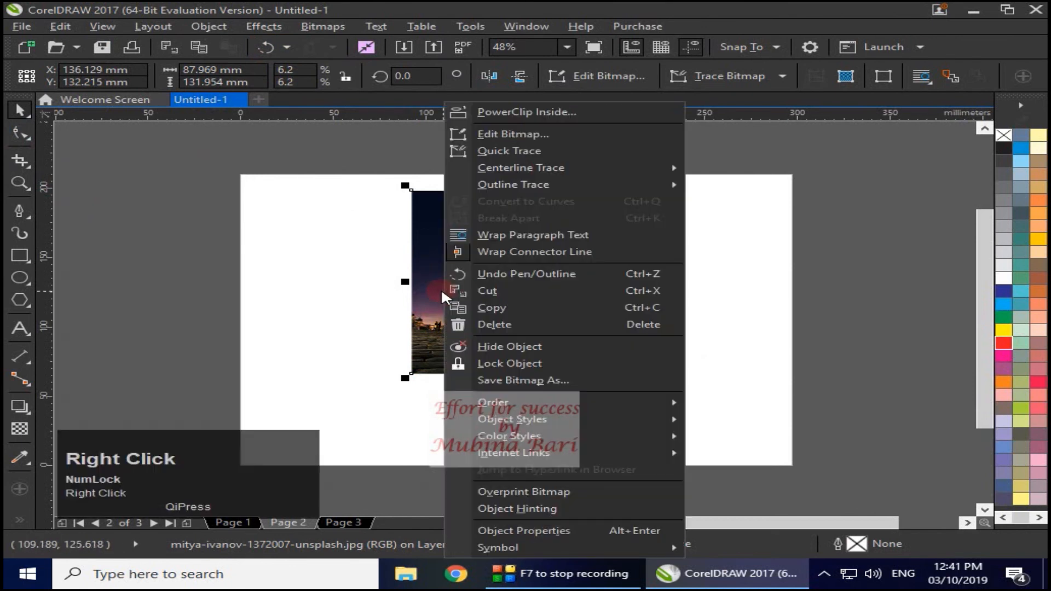
pyautogui.click(501, 111)
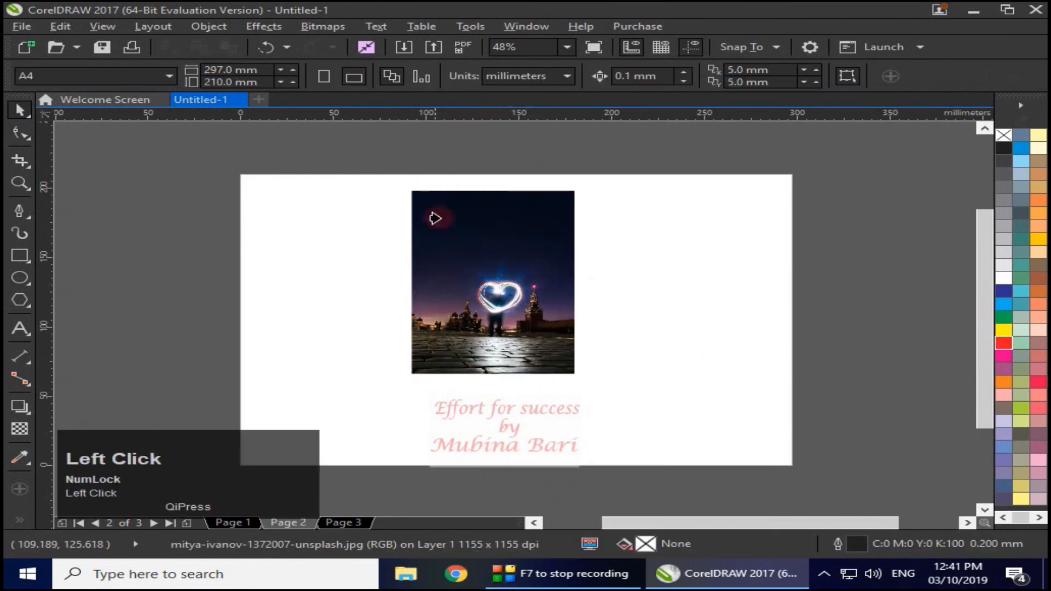
pyautogui.click(489, 300)
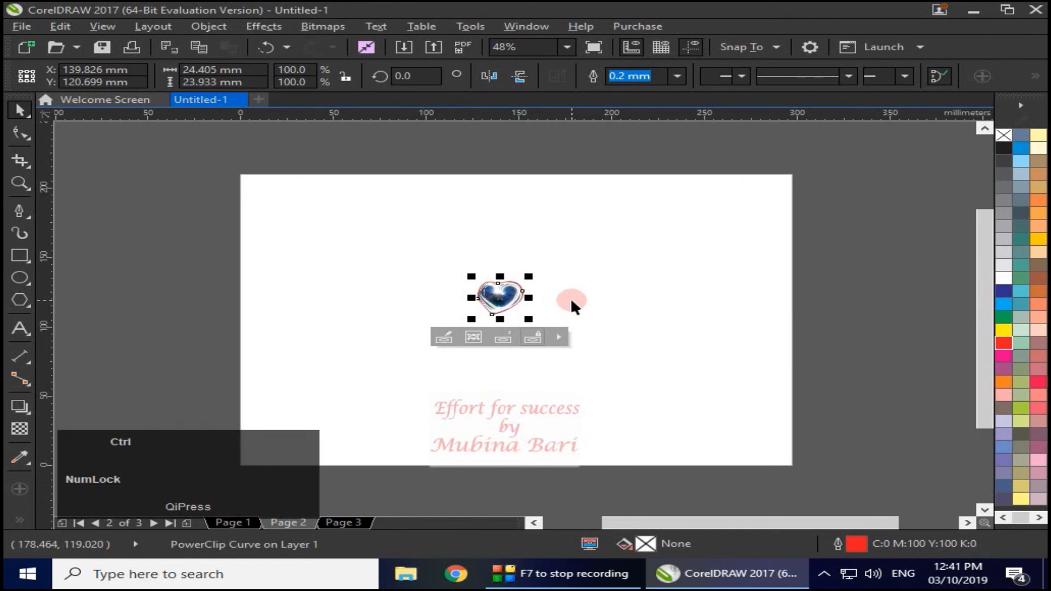
pyautogui.hotkey('ctrl', 'z')
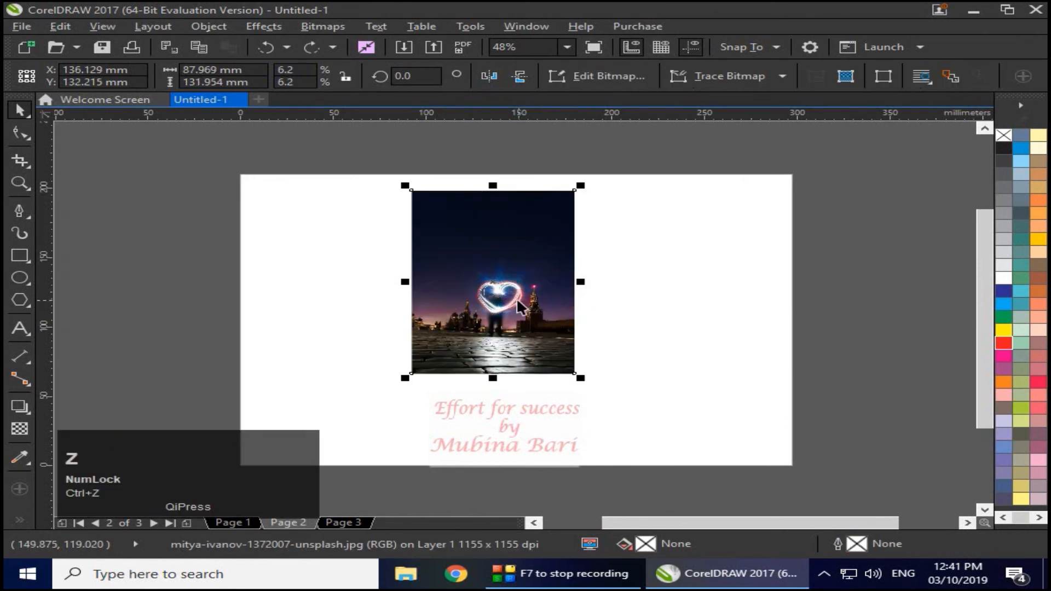
# - Place a duplicate of the night photo over the page's right edge and a duplicate of the heart curve in the page's lower right
pyautogui.moveTo(540, 337); pyautogui.dragTo(869, 307)
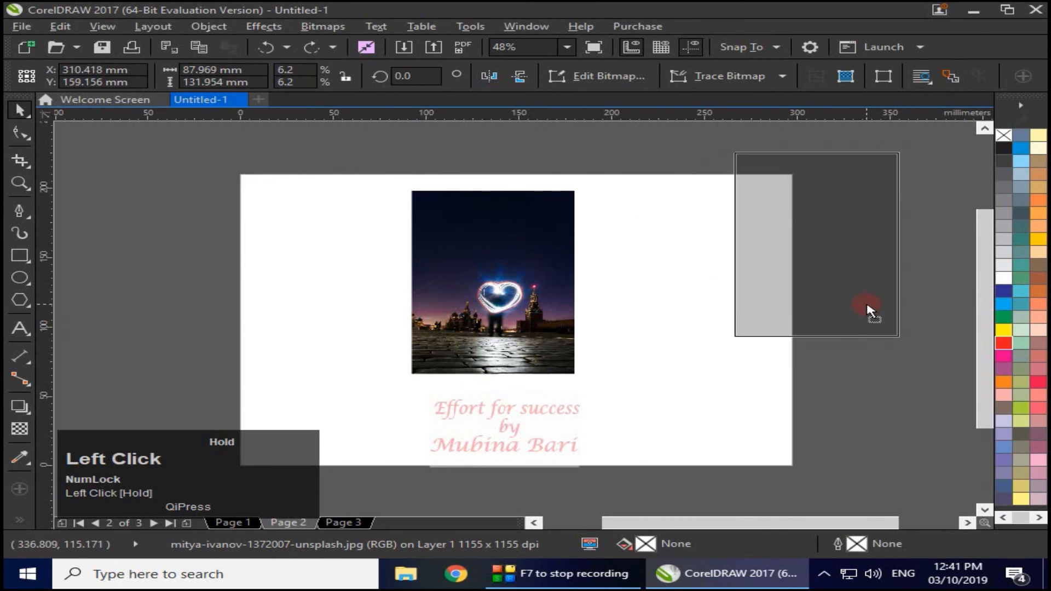
pyautogui.rightClick(869, 306)
pyautogui.moveTo(503, 308); pyautogui.dragTo(739, 422)
pyautogui.rightClick(739, 421)
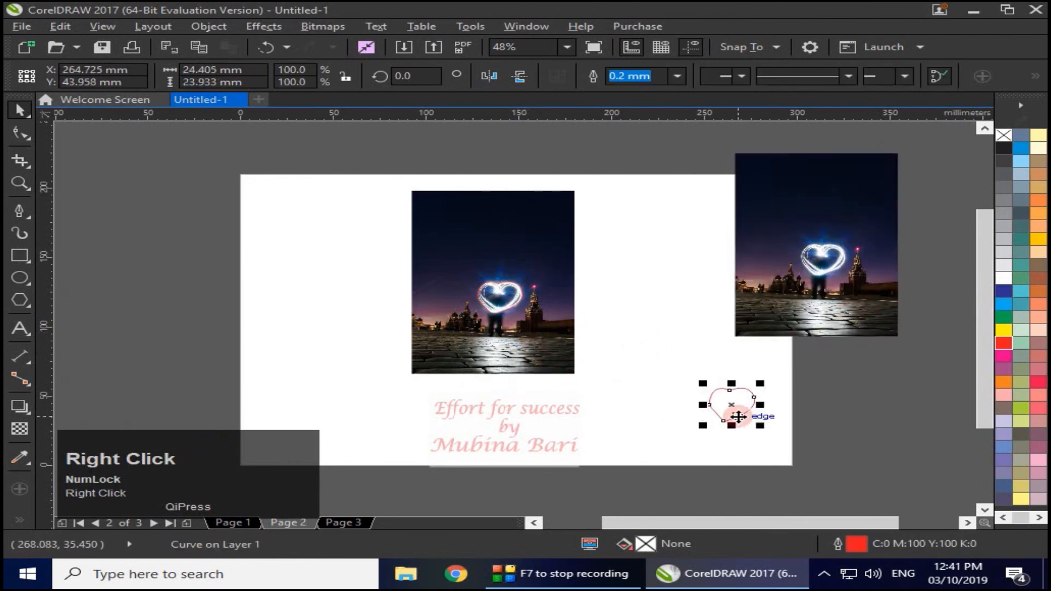
# - PowerClip the original night photo inside its traced heart and enlarge the clipped heart to about 84 × 82 mm over the page's upper-left edge
pyautogui.click(504, 335)
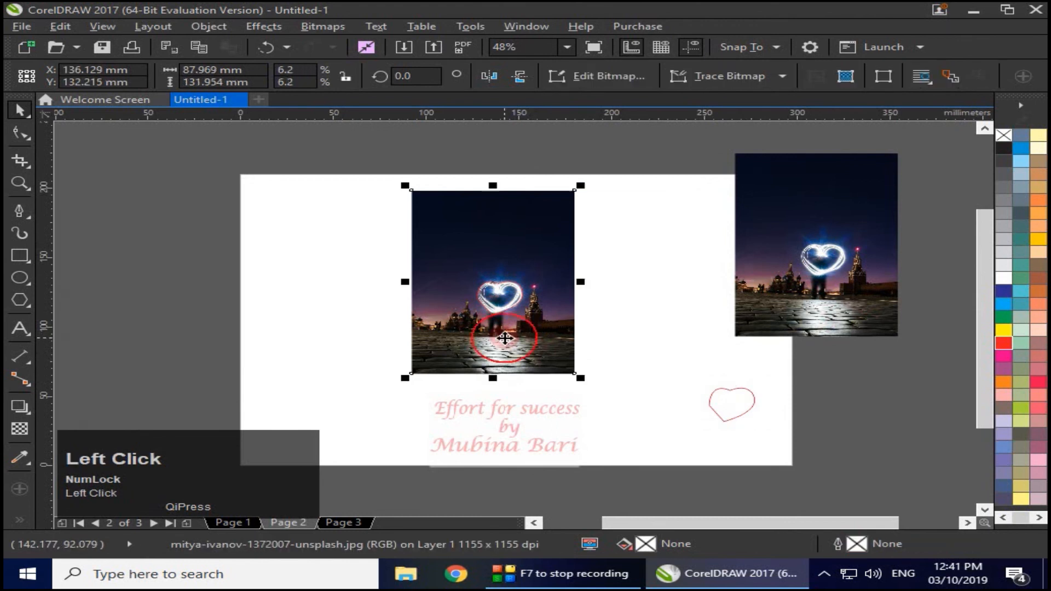
pyautogui.rightClick(506, 335)
pyautogui.click(593, 114)
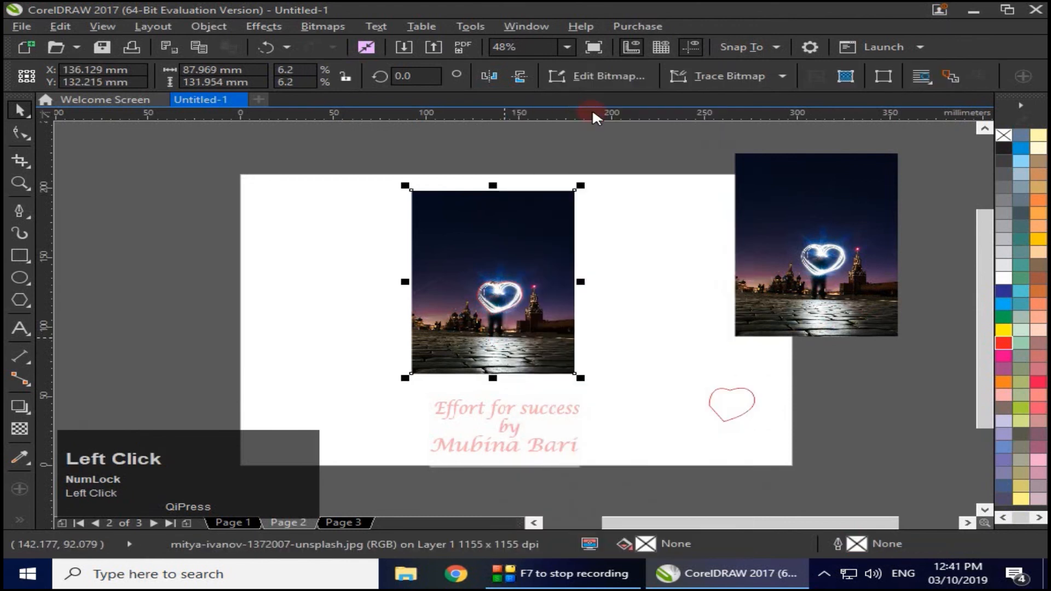
pyautogui.click(490, 297)
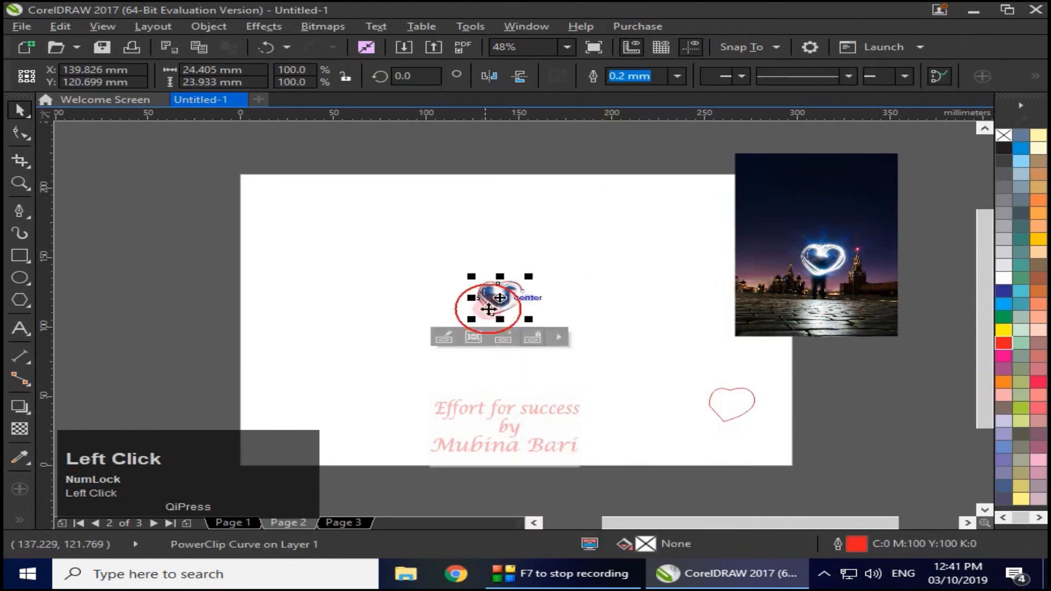
pyautogui.moveTo(500, 295); pyautogui.dragTo(317, 338)
pyautogui.moveTo(234, 281); pyautogui.dragTo(197, 245)
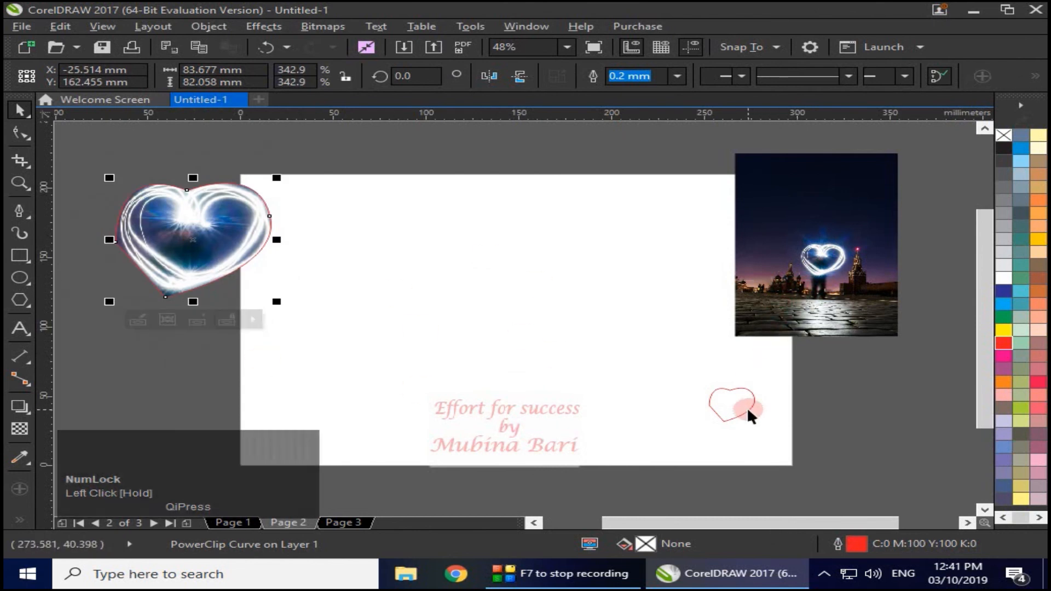
# - PowerClip the duplicate night photo inside the duplicate heart curve in the page's lower right
pyautogui.click(776, 289)
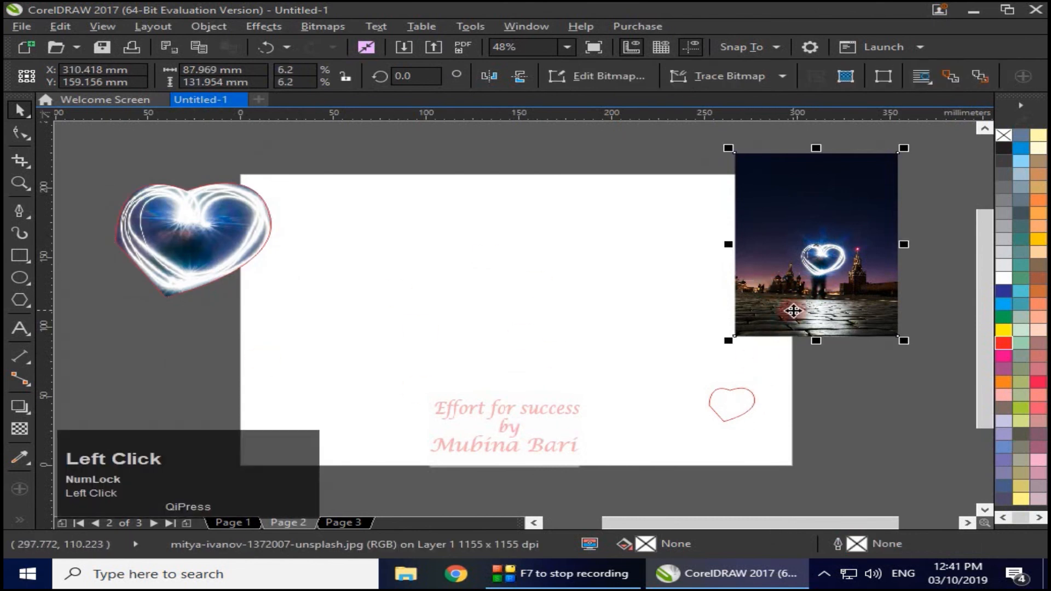
pyautogui.rightClick(792, 311)
pyautogui.click(863, 113)
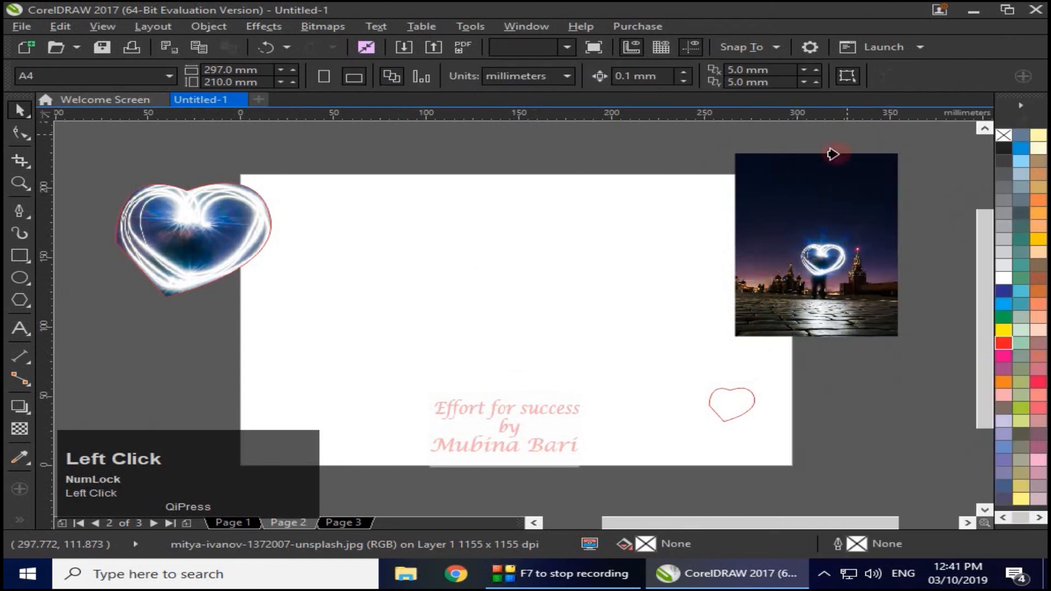
pyautogui.click(745, 399)
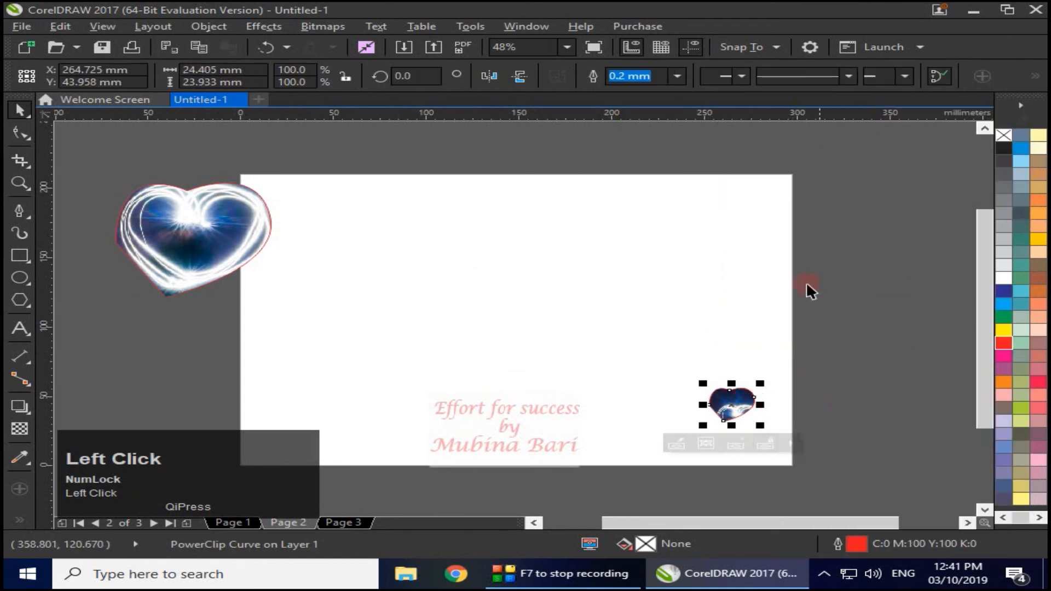
# - Enlarge the second clipped heart to about 109 × 107 mm and move the first heart onto the page's upper-left area
pyautogui.moveTo(731, 401); pyautogui.dragTo(691, 418)
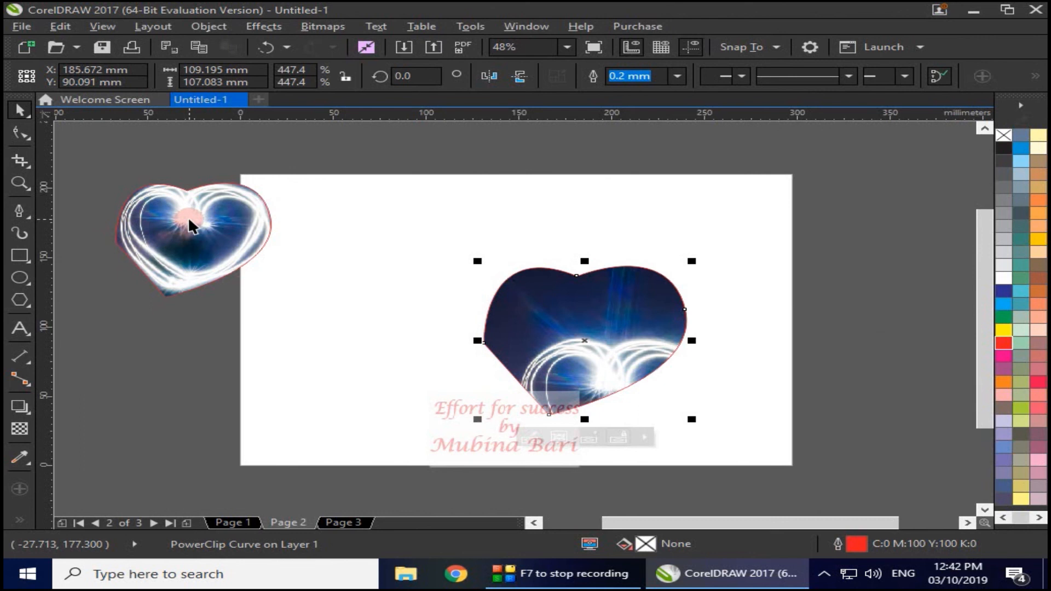
pyautogui.moveTo(190, 224); pyautogui.dragTo(370, 260)
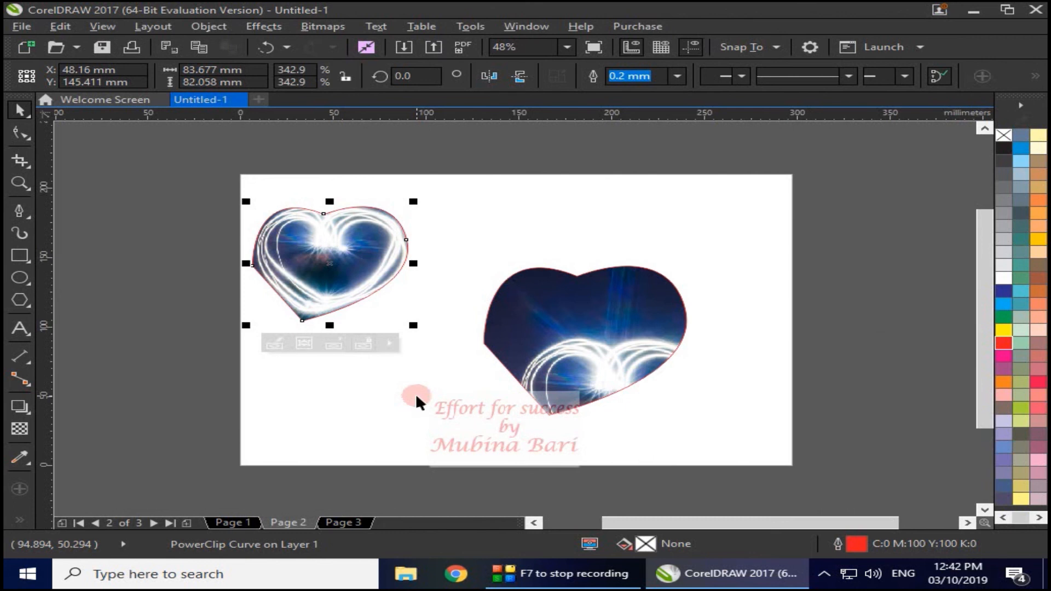
# - On page 3, PowerClip the tulip photo inside the large "PowerClip" text
pyautogui.click(366, 522)
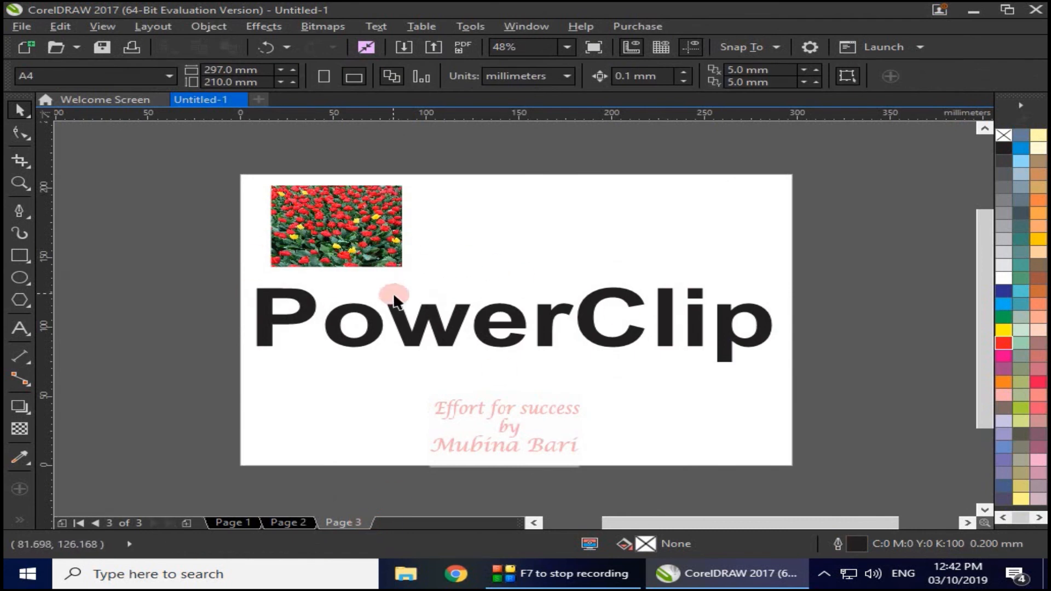
pyautogui.click(373, 244)
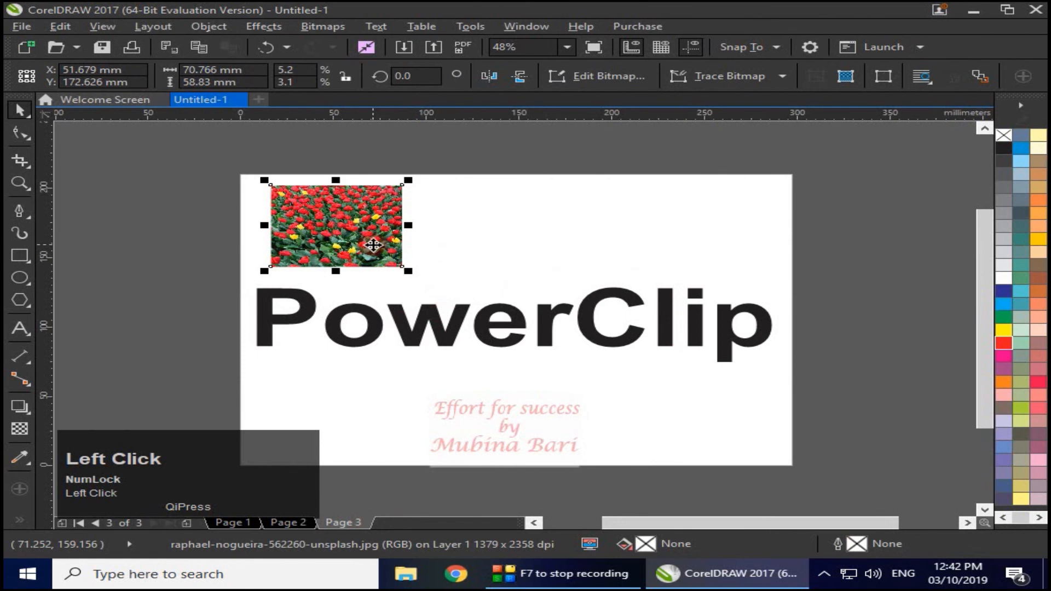
pyautogui.rightClick(373, 243)
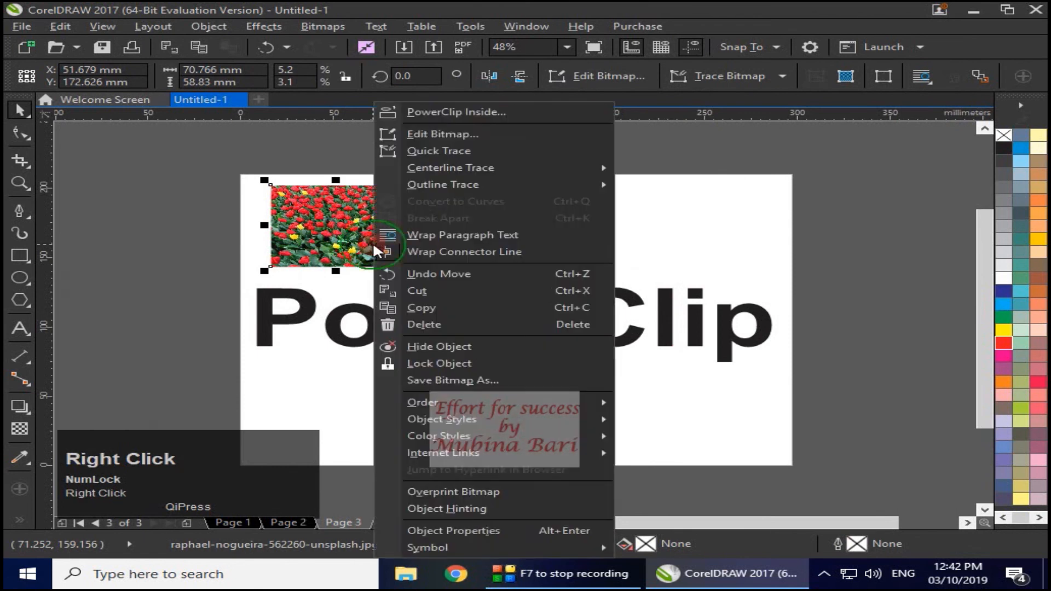
pyautogui.click(485, 109)
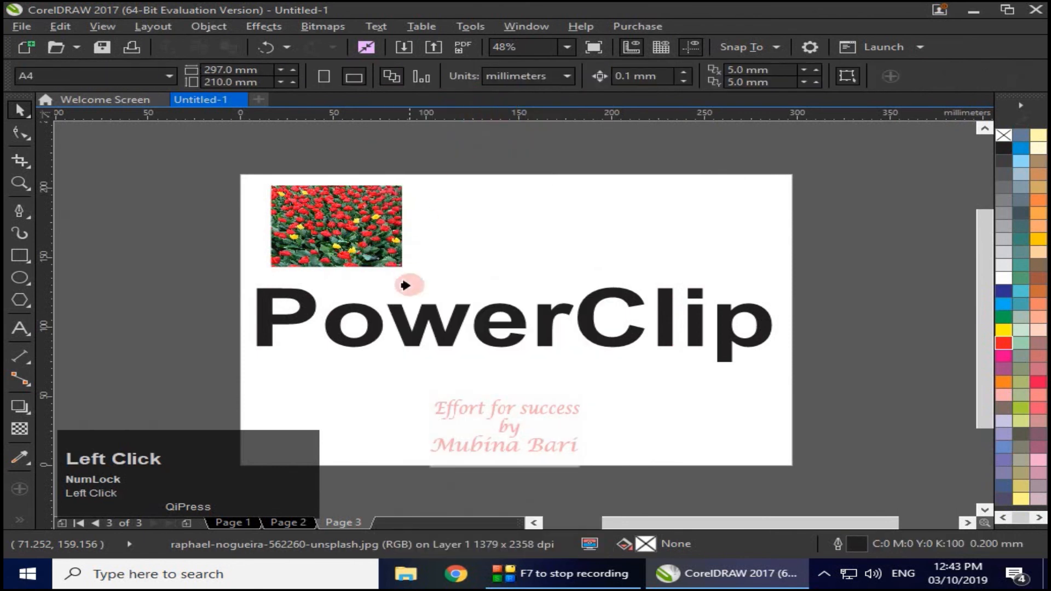
pyautogui.click(410, 328)
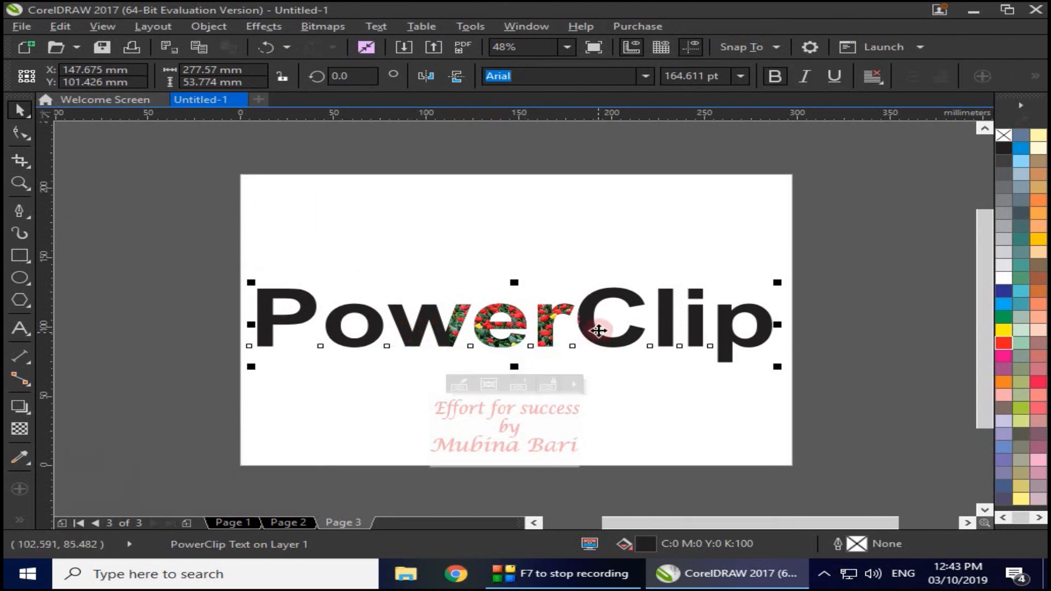
# - Fill the text frame proportionally with the clipped tulip photo
pyautogui.hotkey('ctrl', 'z')
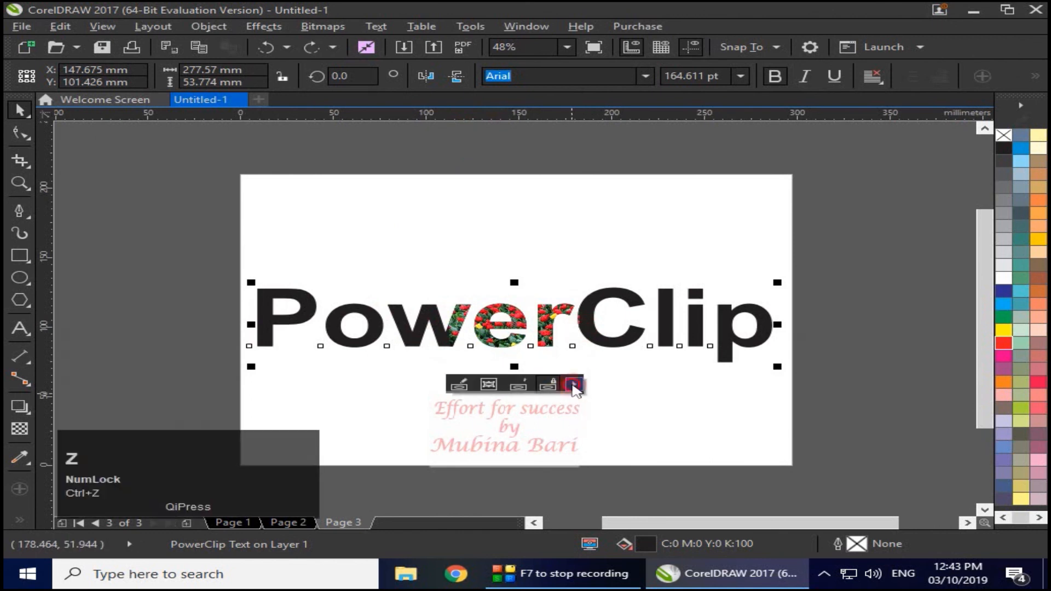
pyautogui.click(573, 384)
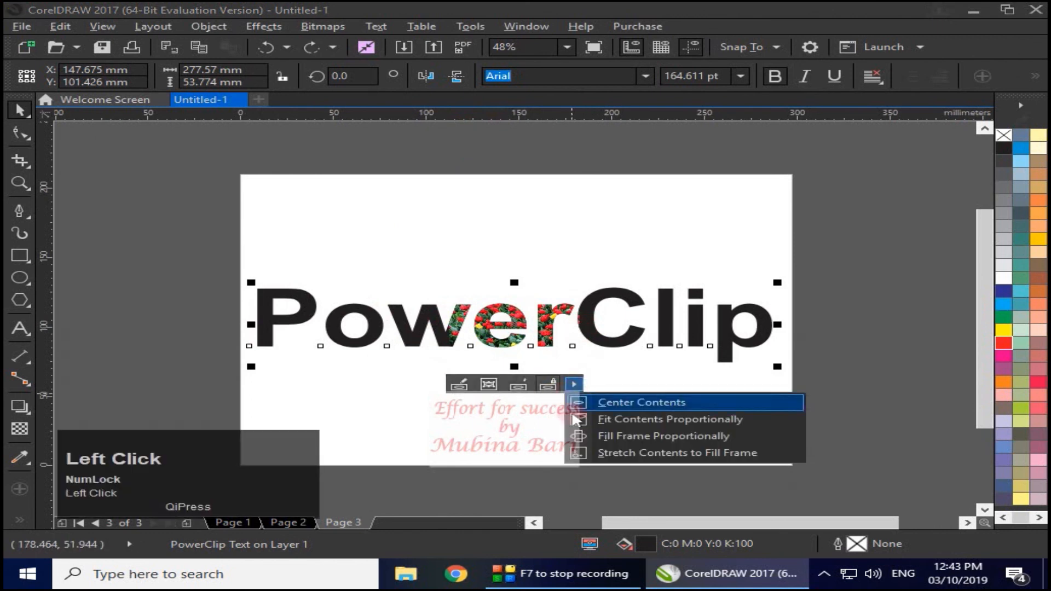
pyautogui.click(642, 434)
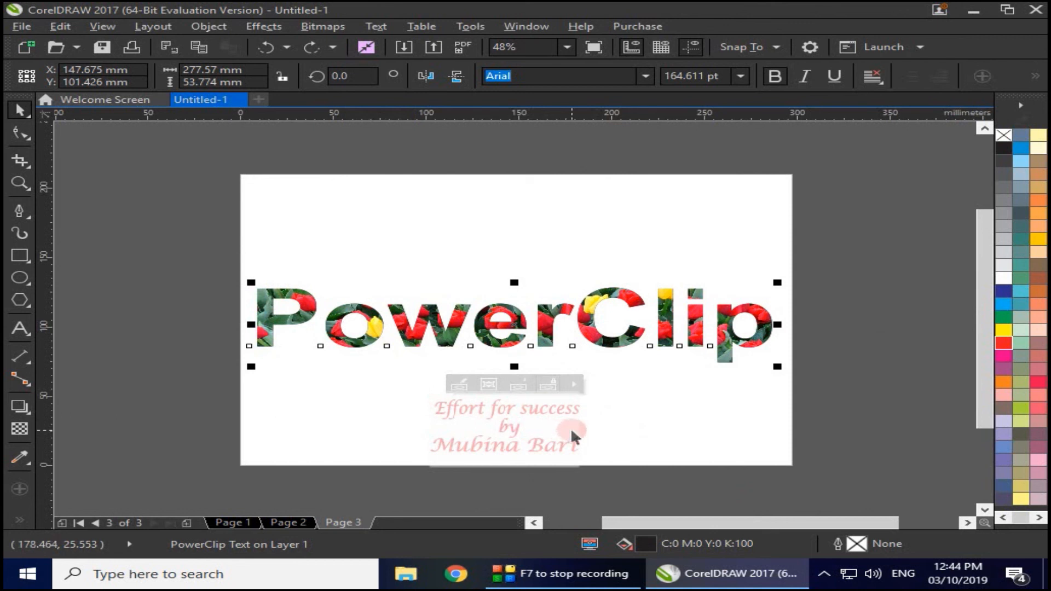
# - Try stretching the tulip photo to fill the text frame, and undo the stretch
pyautogui.click(574, 385)
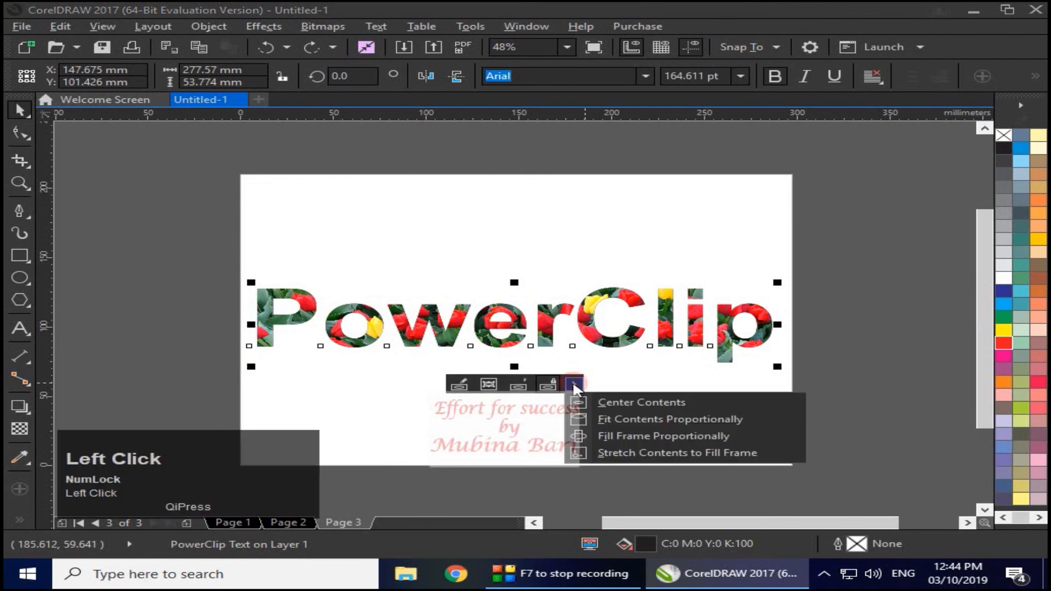
pyautogui.click(653, 452)
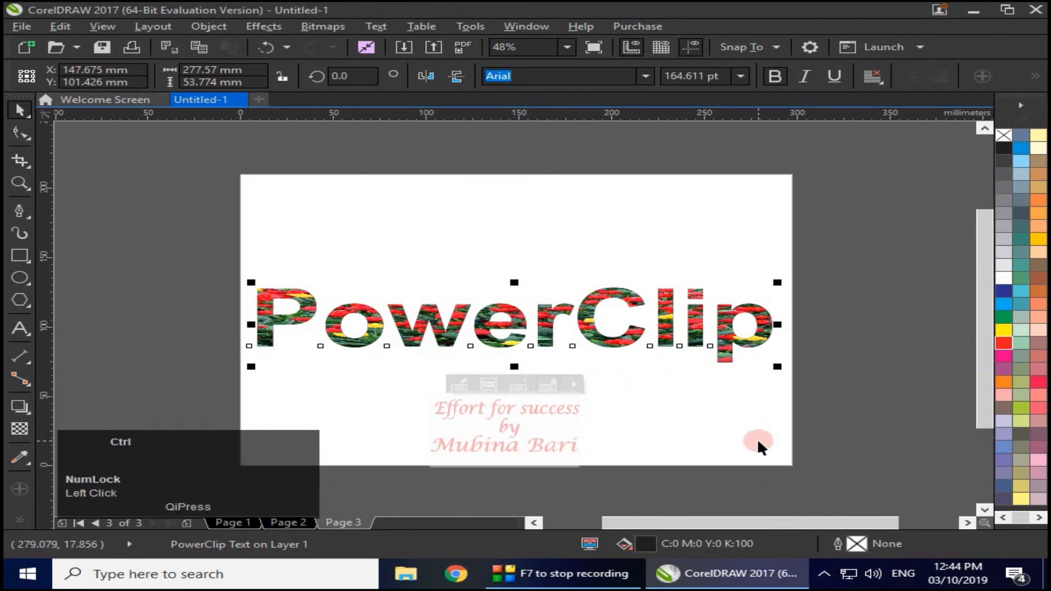
pyautogui.hotkey('ctrl', 'z')
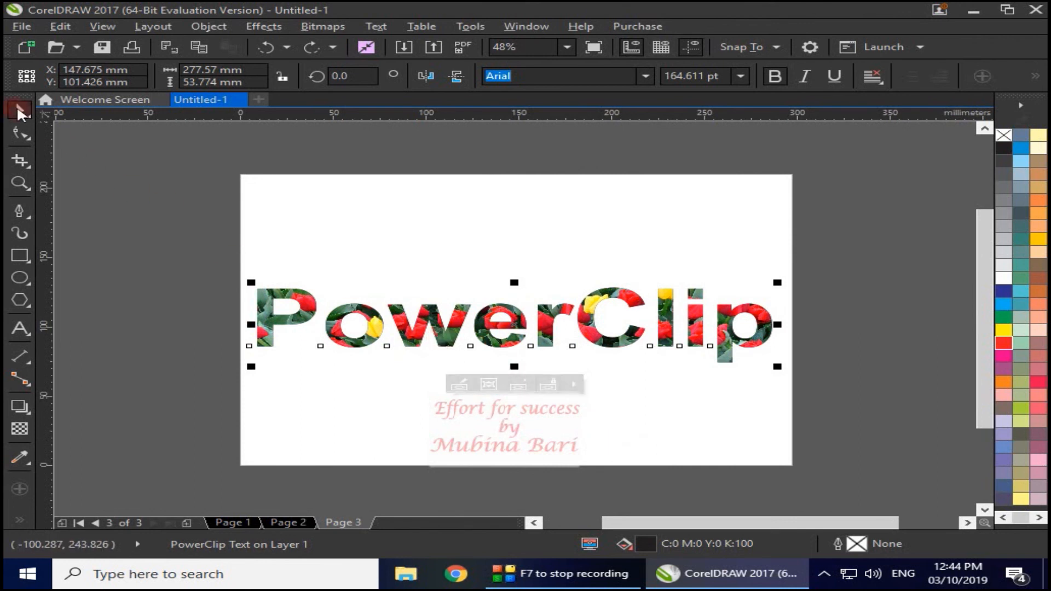
# - Remove the outlines from page 3's PowerClip text and from page 1's landscape rectangle and ellipse frames
pyautogui.rightClick(1019, 143)
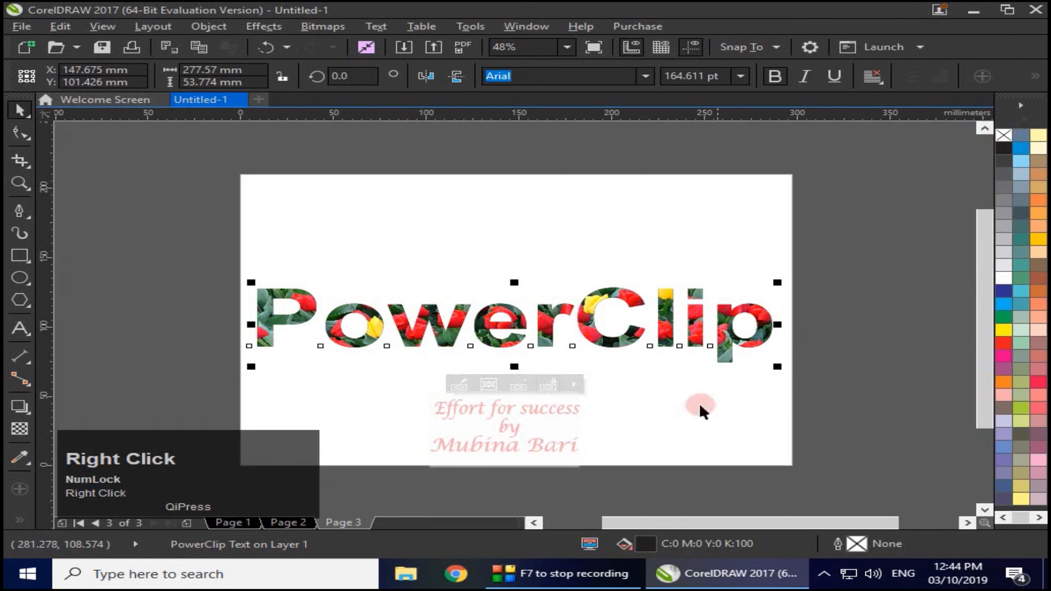
pyautogui.click(246, 524)
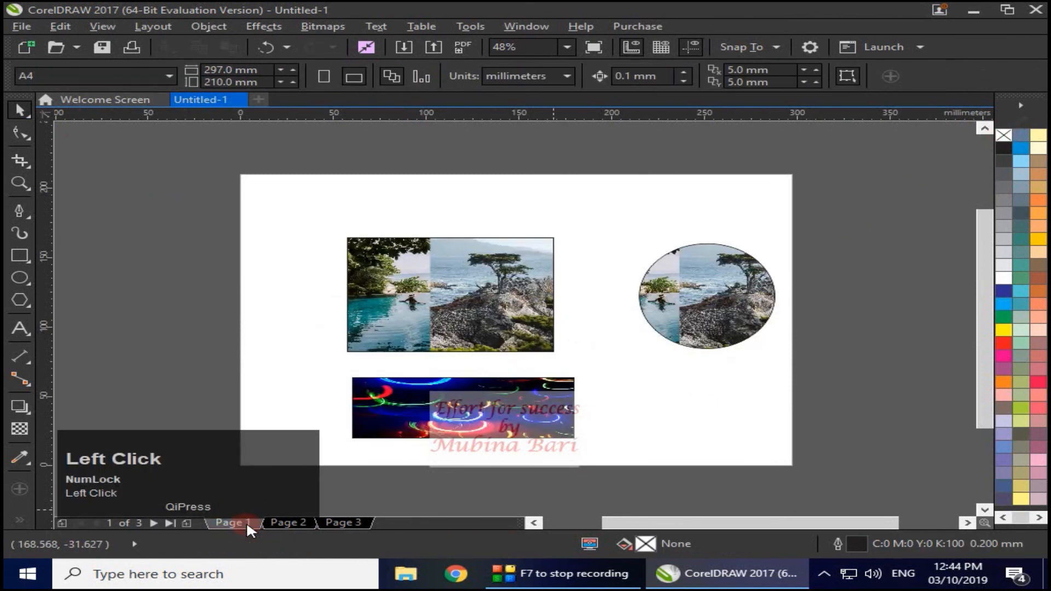
pyautogui.click(422, 344)
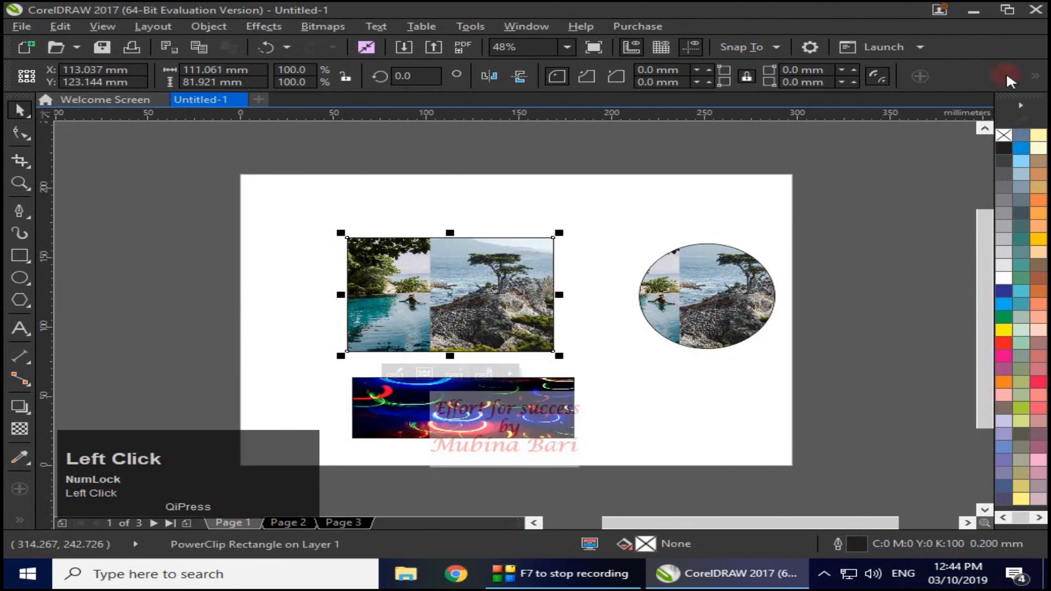
pyautogui.rightClick(1005, 134)
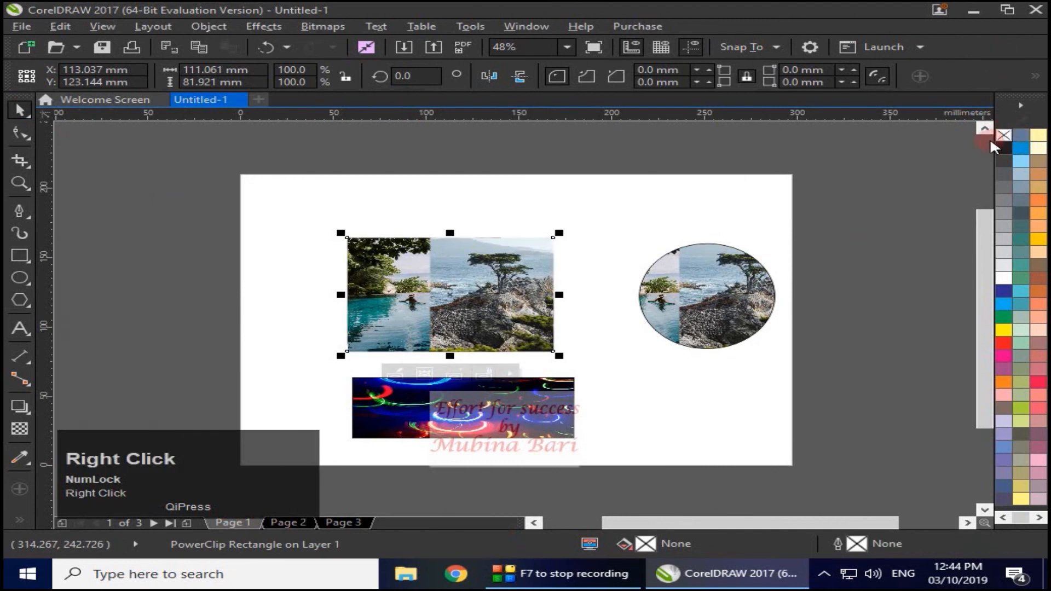
pyautogui.click(707, 308)
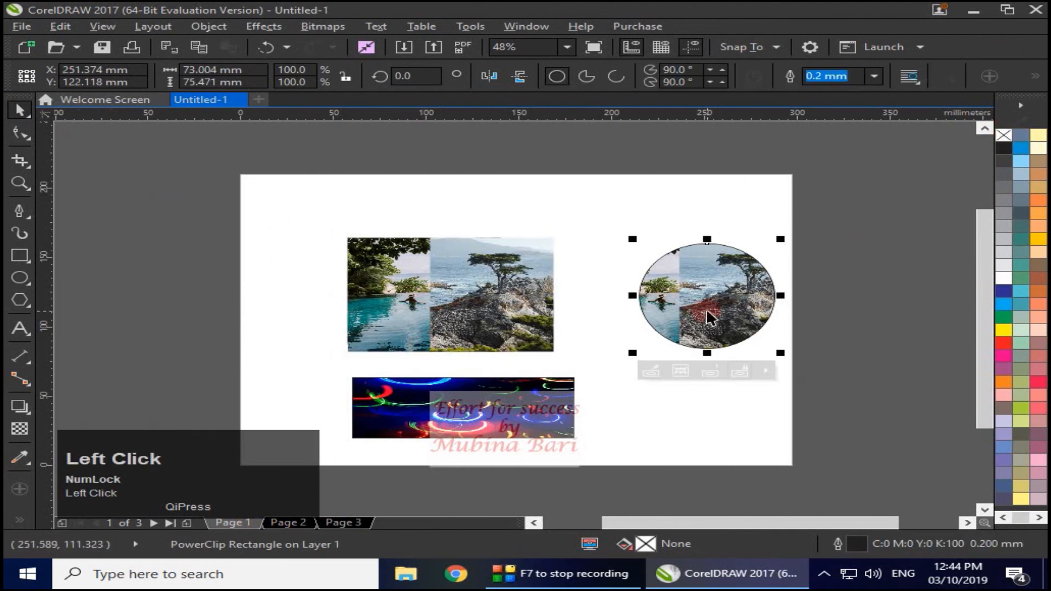
pyautogui.rightClick(1004, 134)
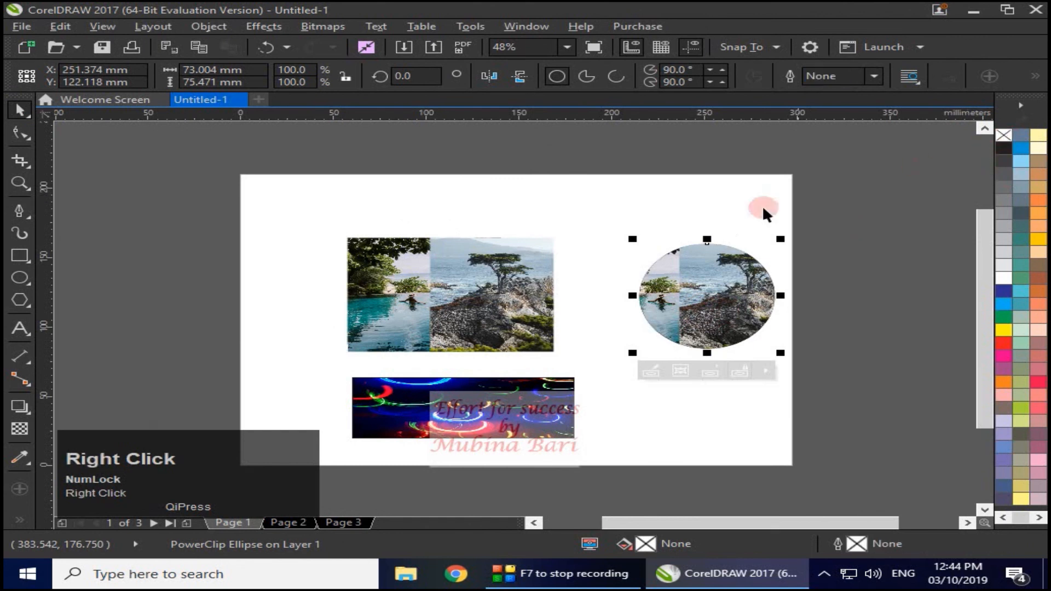
pyautogui.click(663, 206)
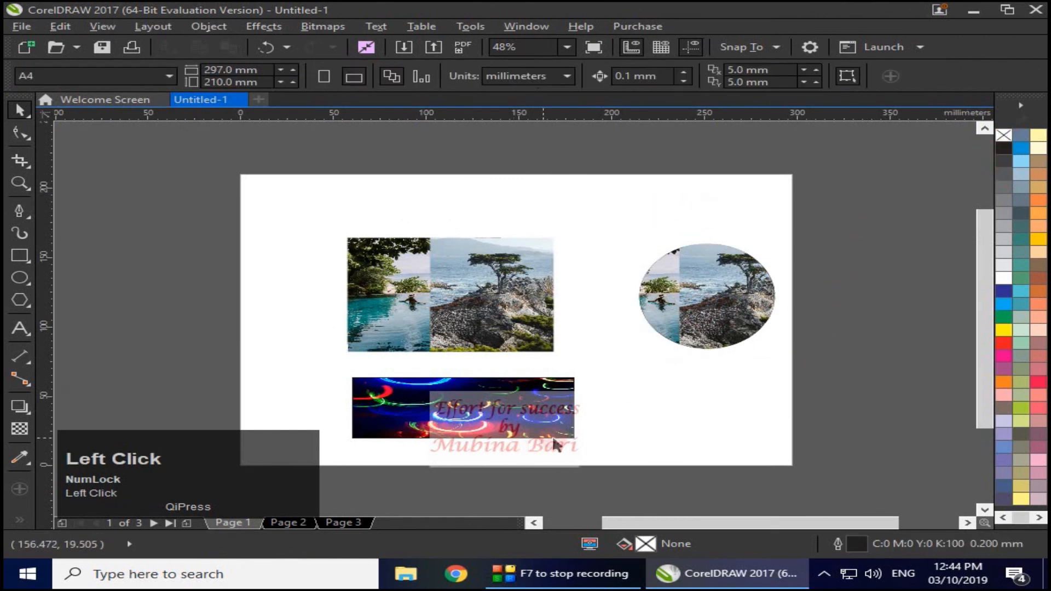